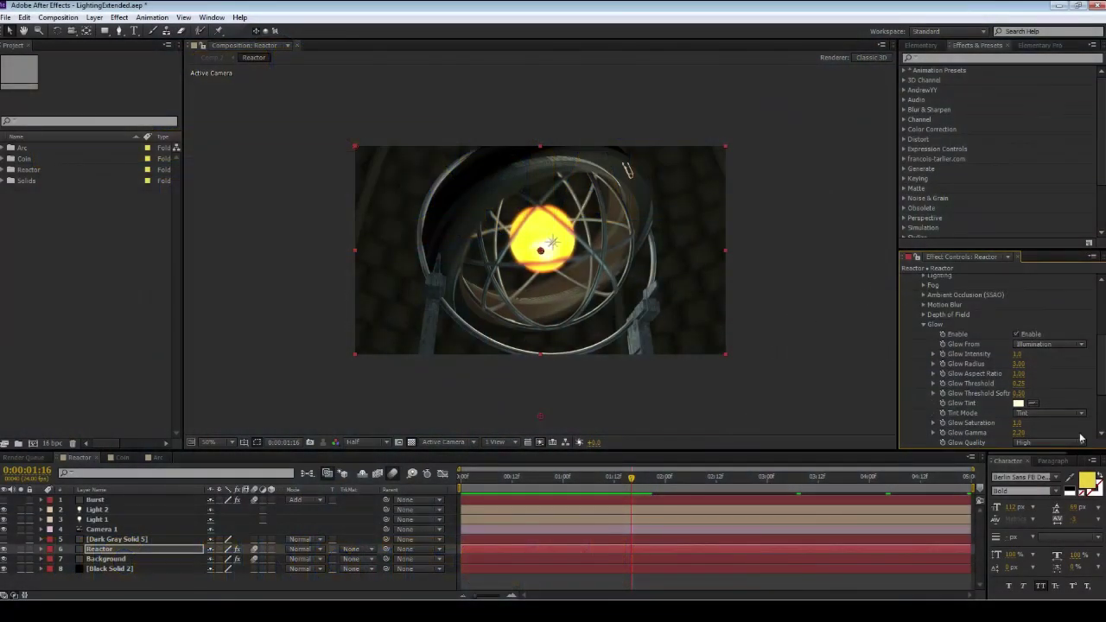
Step: Duplicate the Reactor layer and place the copy directly above the Light 2 layer
left_click(923, 324)
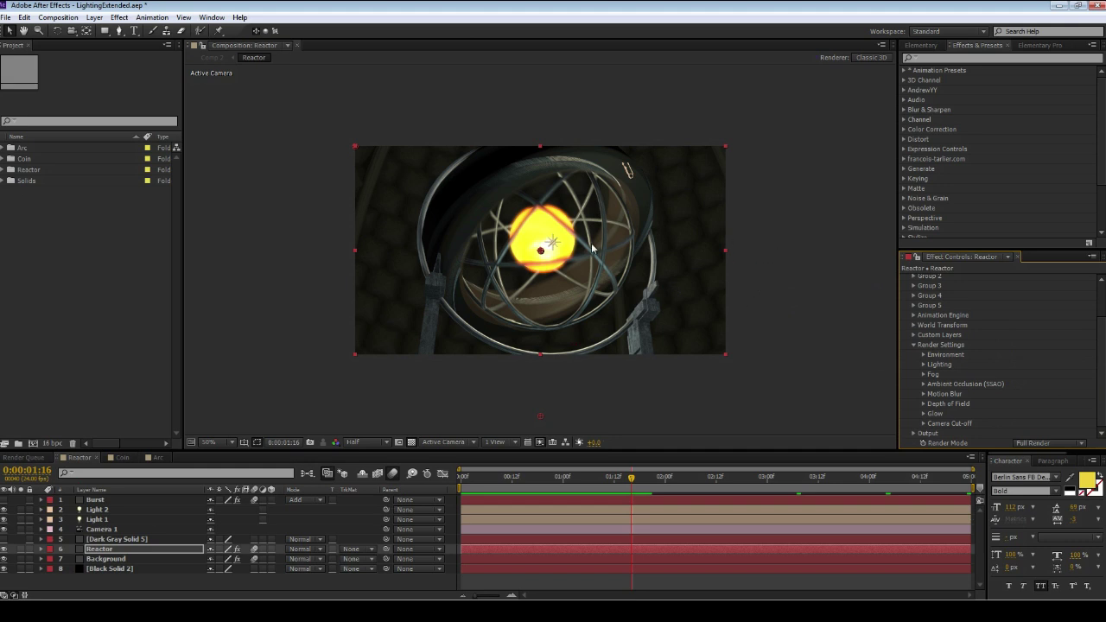
left_click(97, 551)
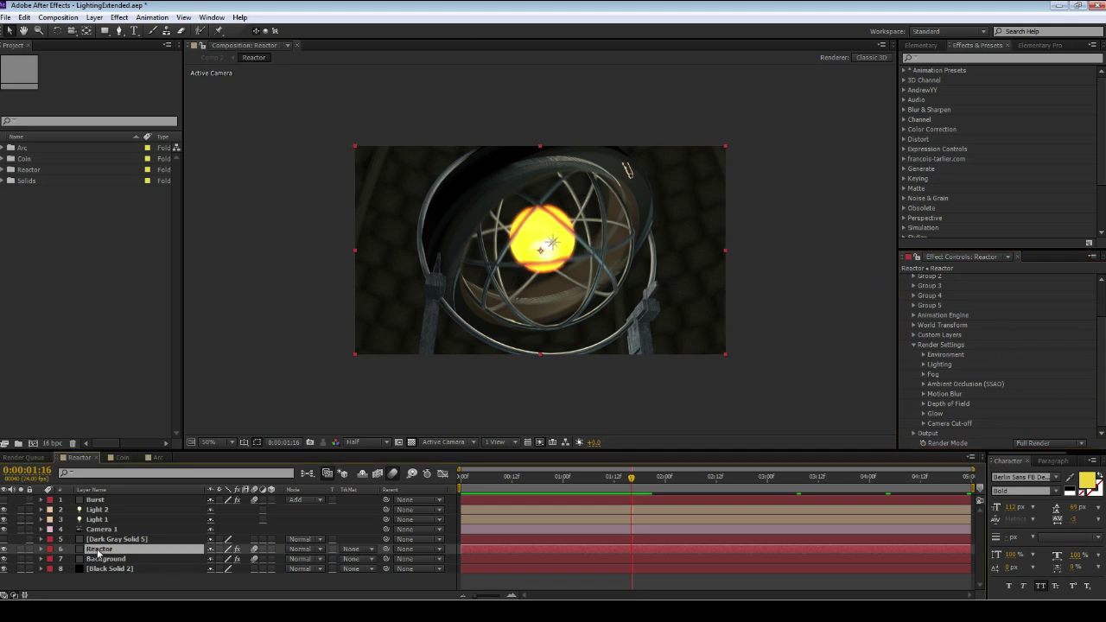
key("ctrl+d")
left_click_drag(98, 550, 104, 506)
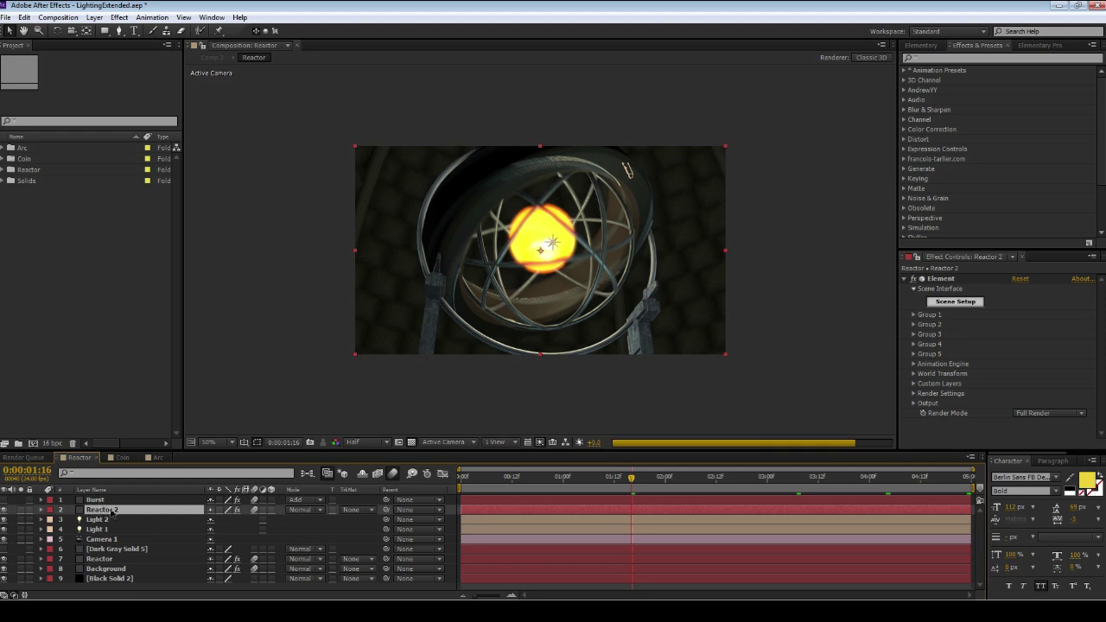
Step: Set the duplicated reactor layer's Element output to show only the Illumination pass
left_click(915, 404)
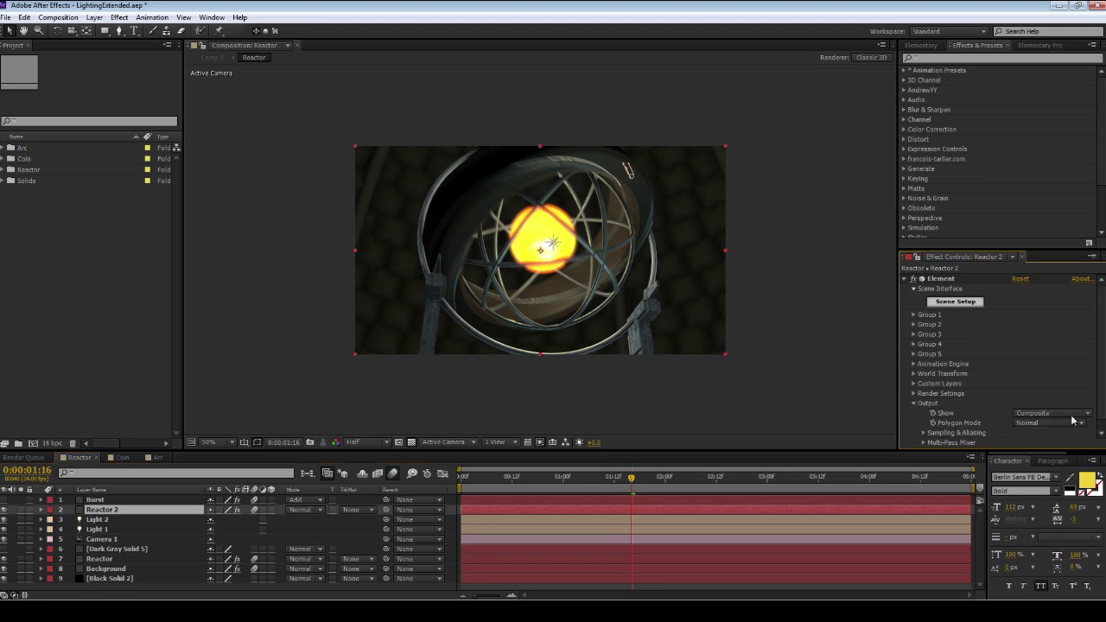
left_click(1038, 415)
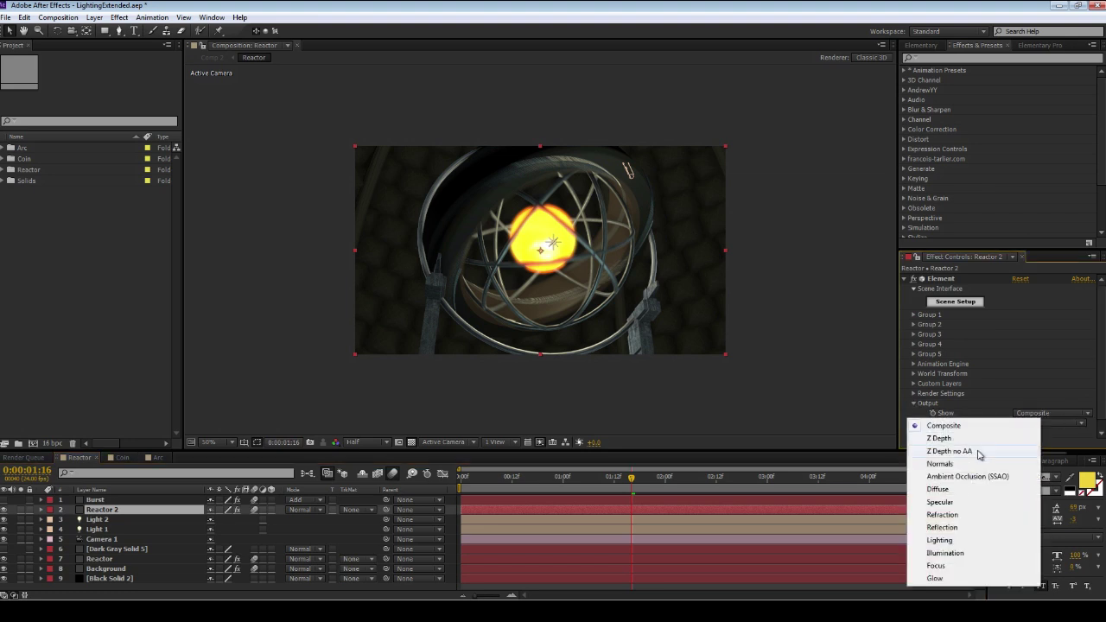
left_click(954, 554)
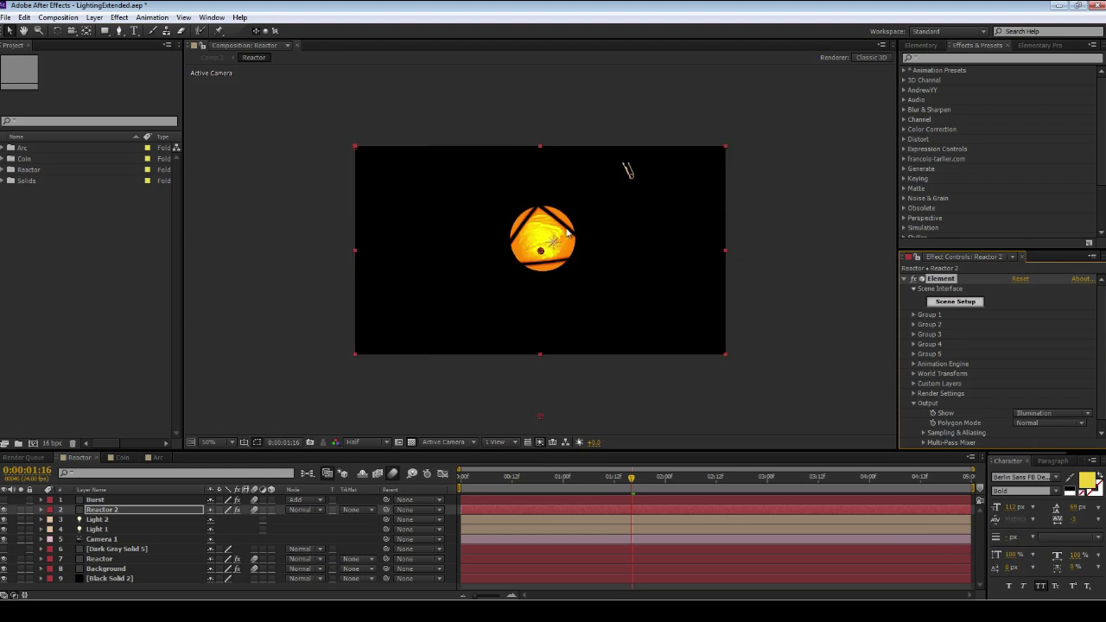
left_click(914, 404)
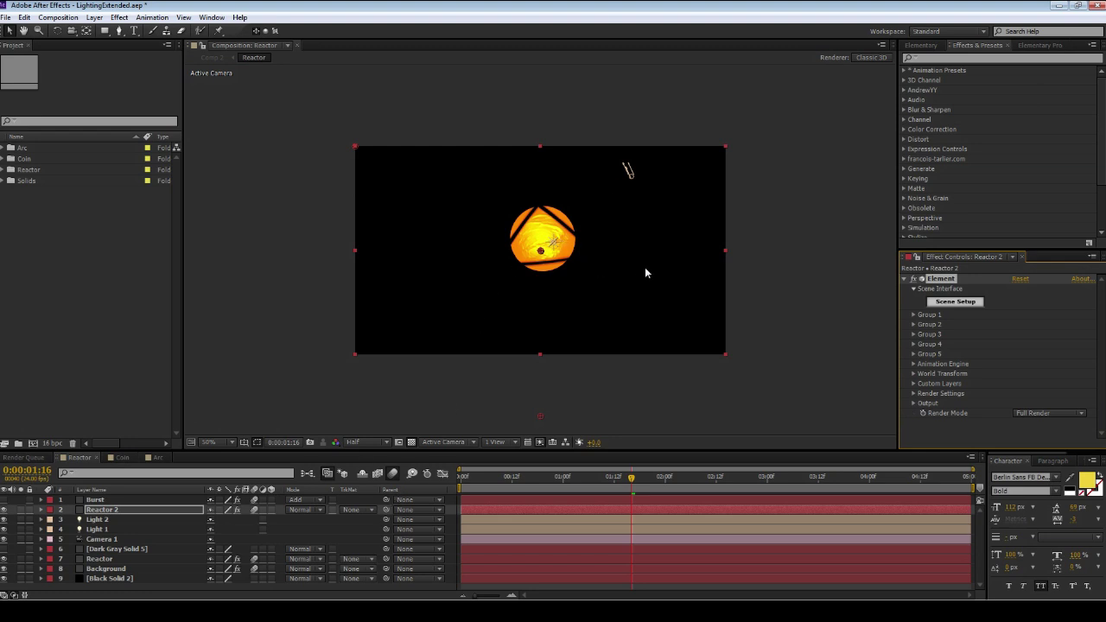
Step: Apply CC Light Burst 2.5 to the illumination layer with Intensity 220 and Ray Length 230
type("light bu")
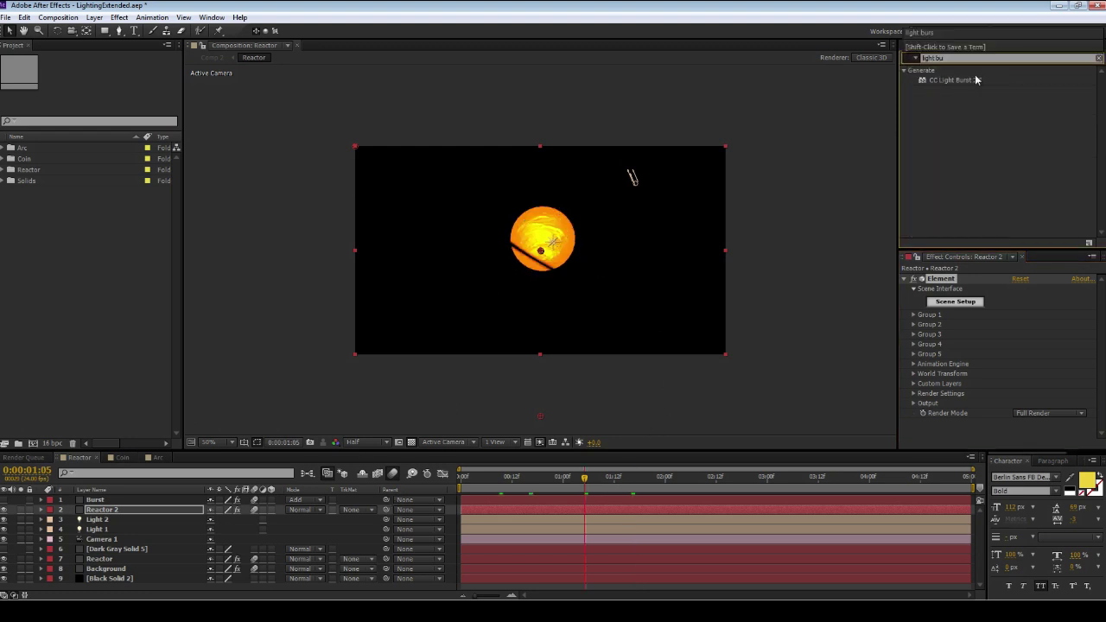
left_click_drag(977, 79, 567, 244)
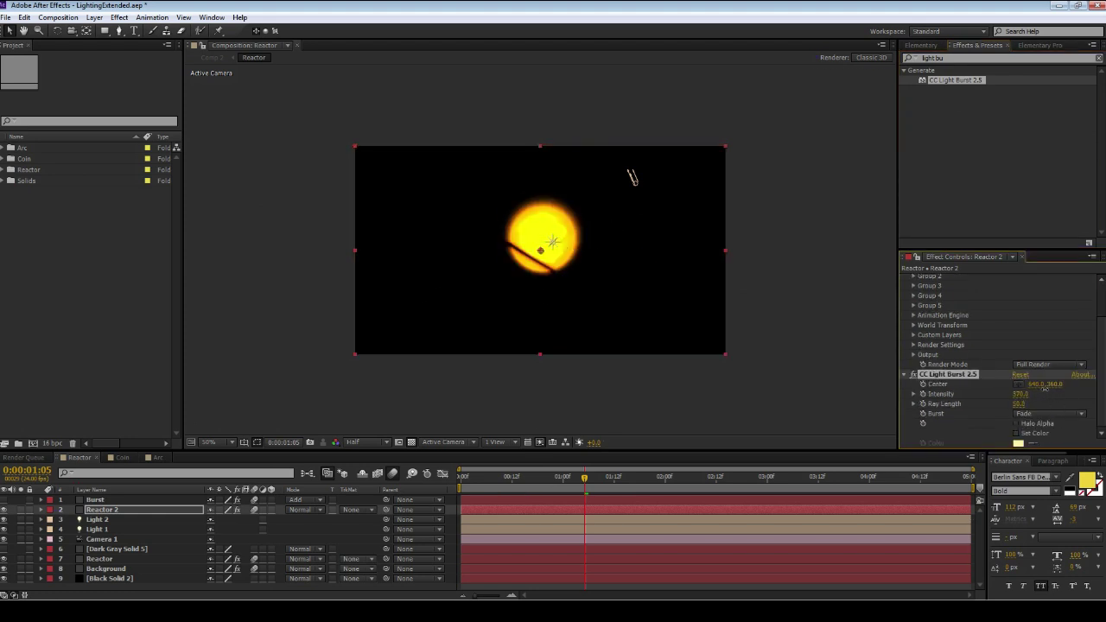
left_click_drag(1020, 394, 1039, 316)
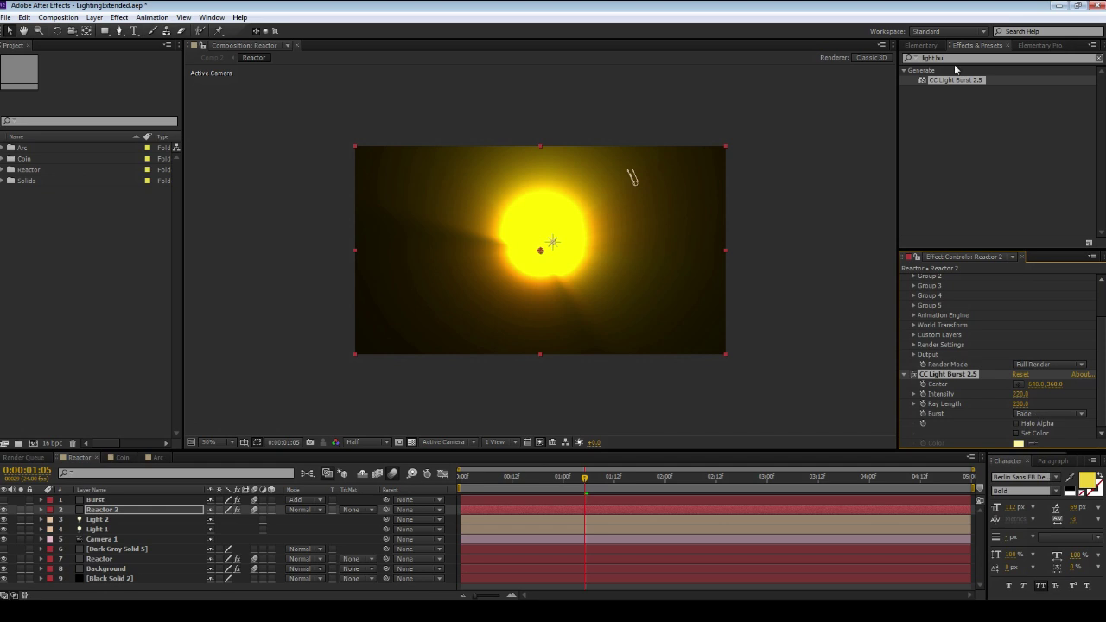
Step: Add a Tint effect above CC Light Burst 2.5 on the illumination layer with Amount to Tint 64%
left_click_drag(953, 59, 903, 62)
type("tint")
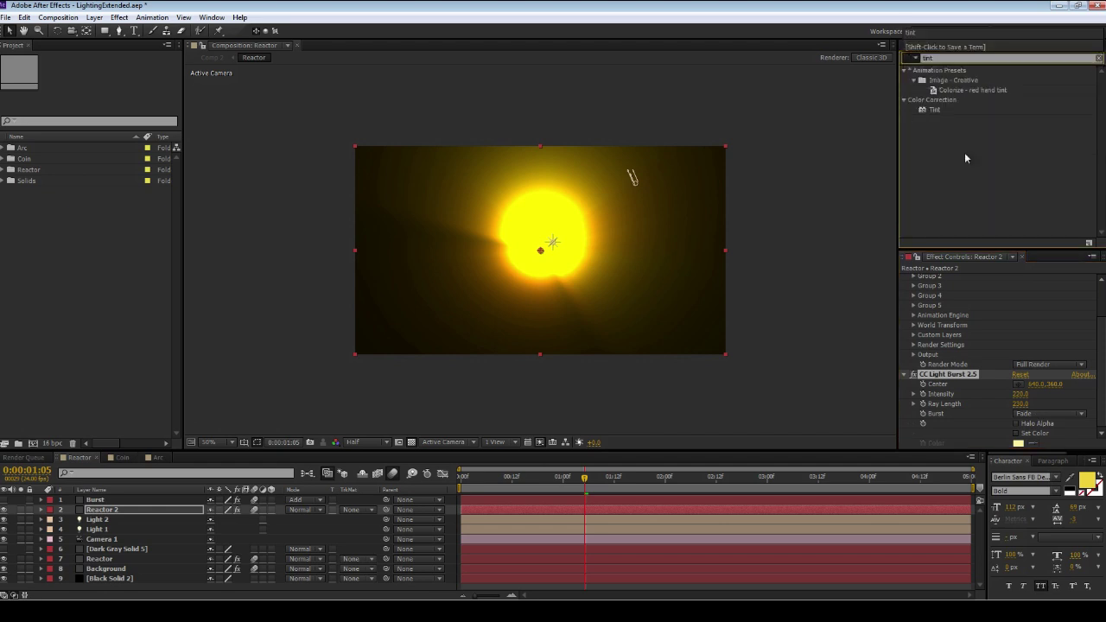
left_click_drag(935, 110, 1007, 366)
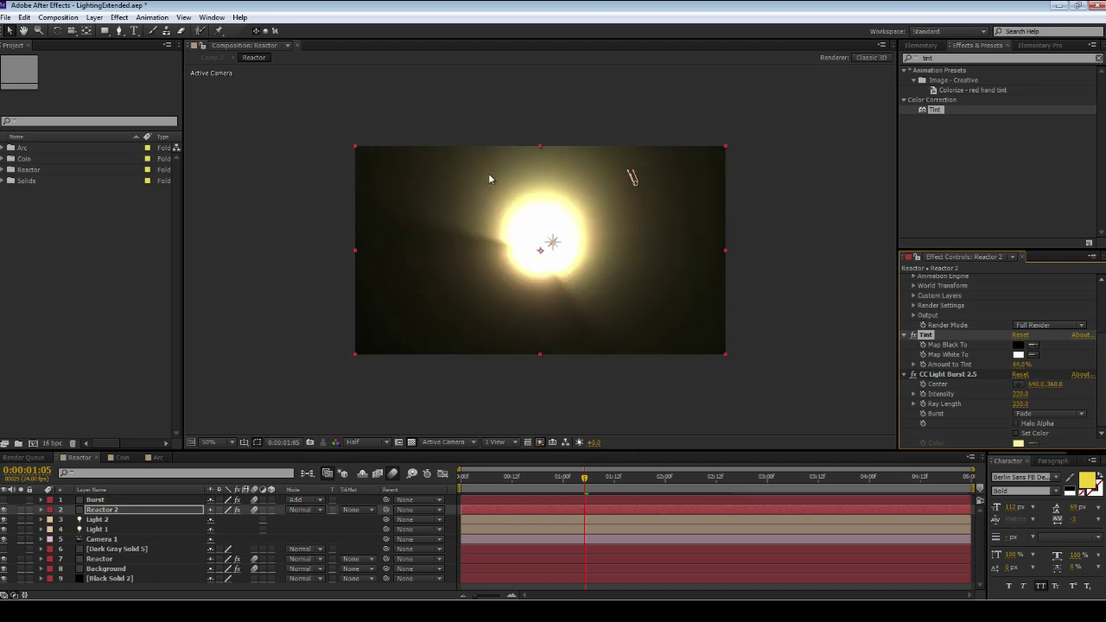
left_click(827, 278)
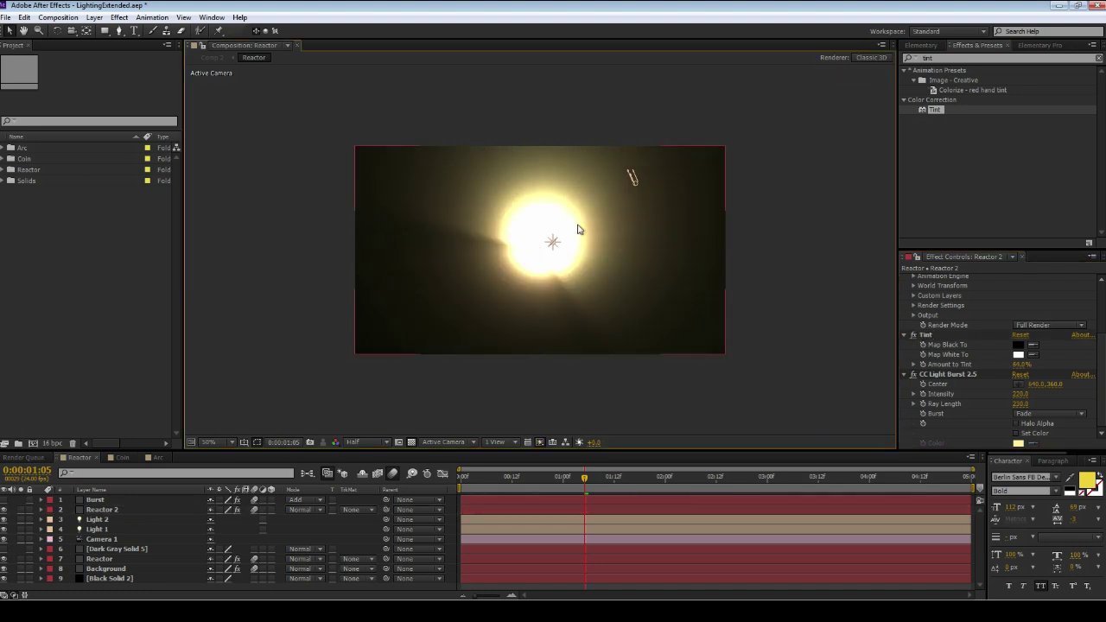
Step: Check the burst at frames 14 and 7, and set the Reactor 2 layer's blending mode to Add
left_click(521, 477)
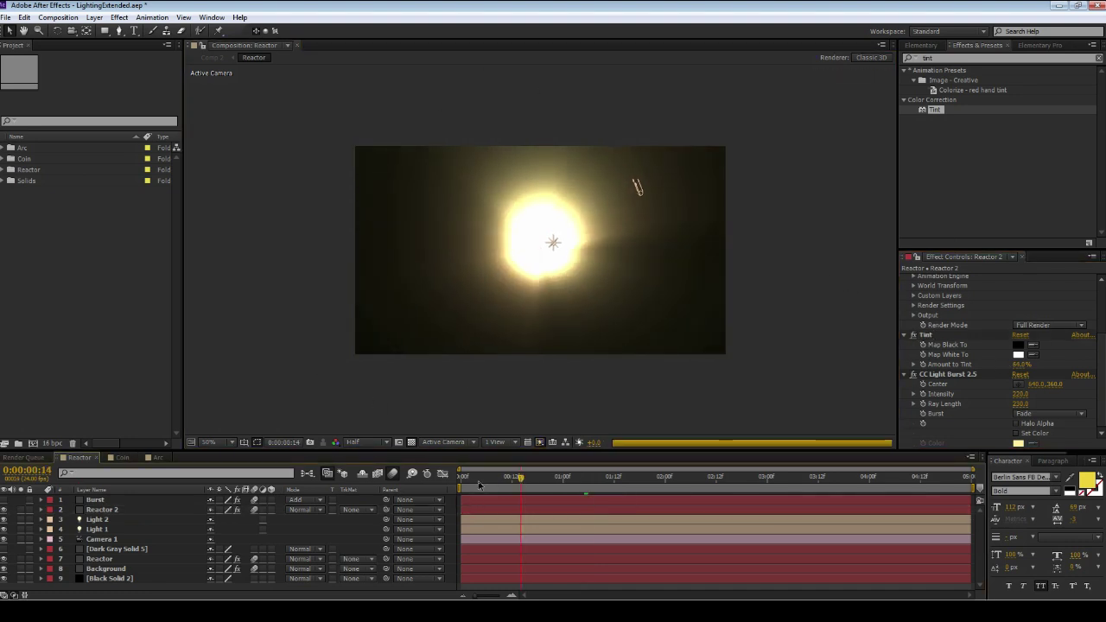
left_click(492, 478)
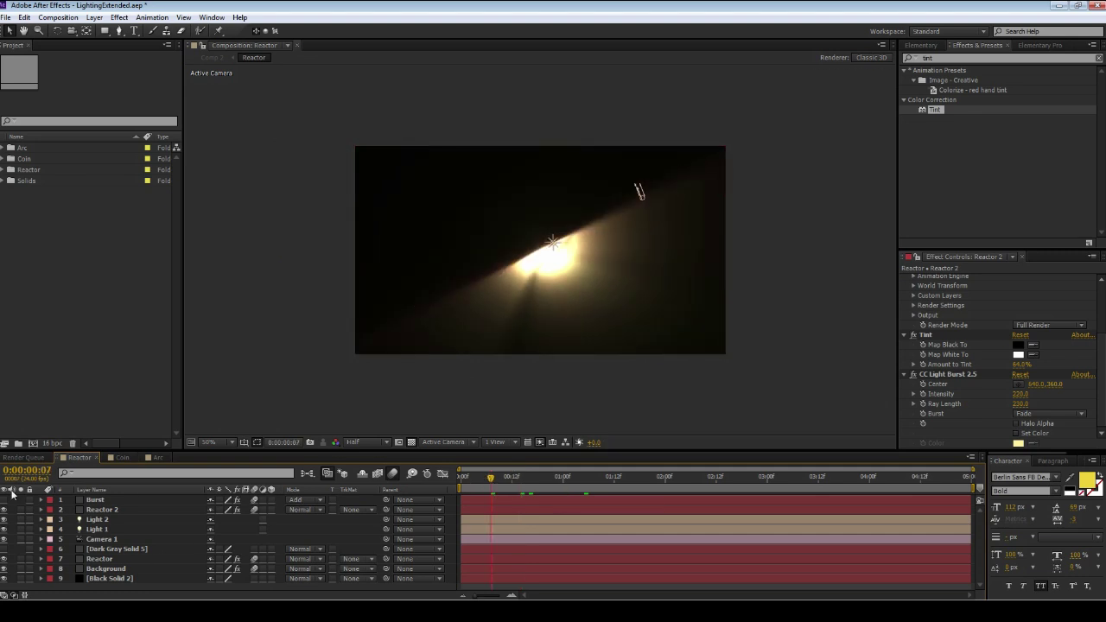
left_click(311, 510)
left_click(364, 215)
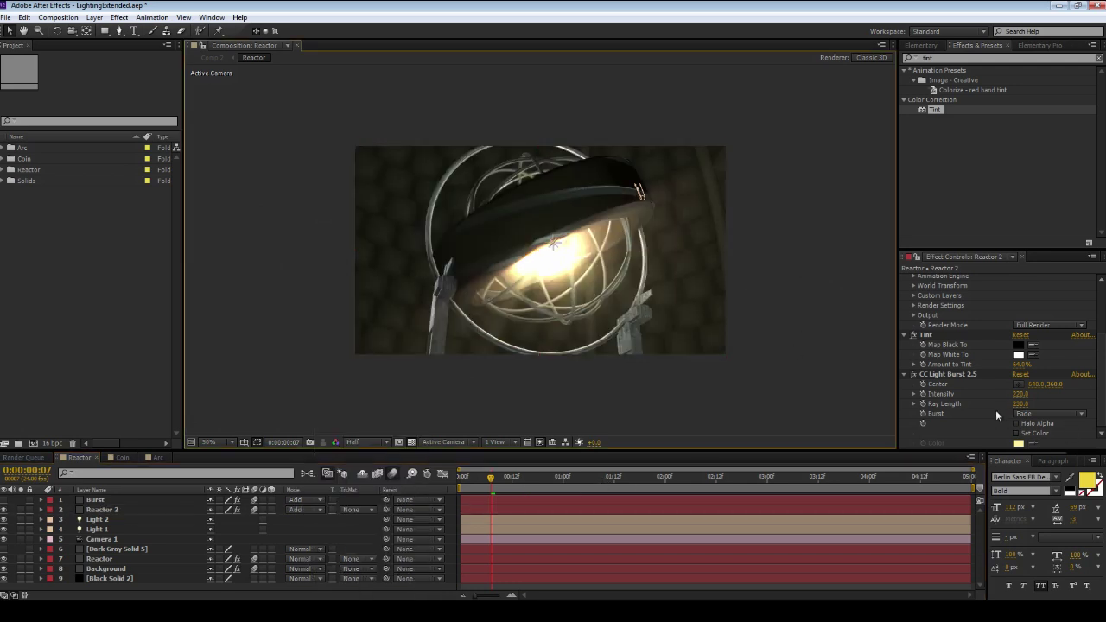
Step: Set the CC Light Burst intensity to 270 and preview the reactor animation
left_click_drag(1021, 398, 1008, 396)
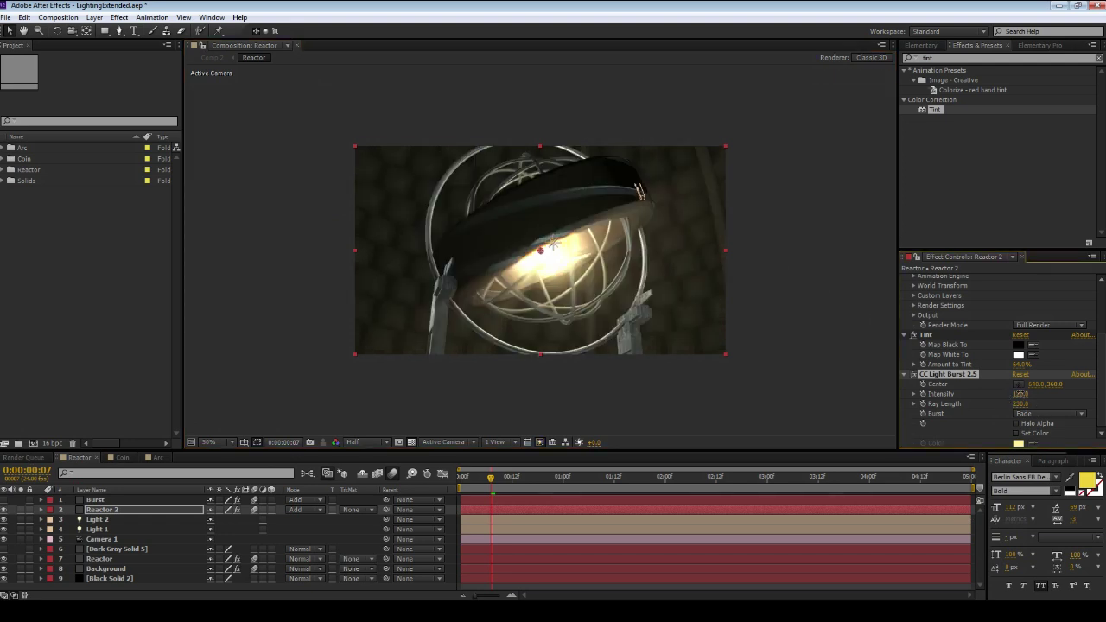
left_click_drag(1022, 394, 1025, 395)
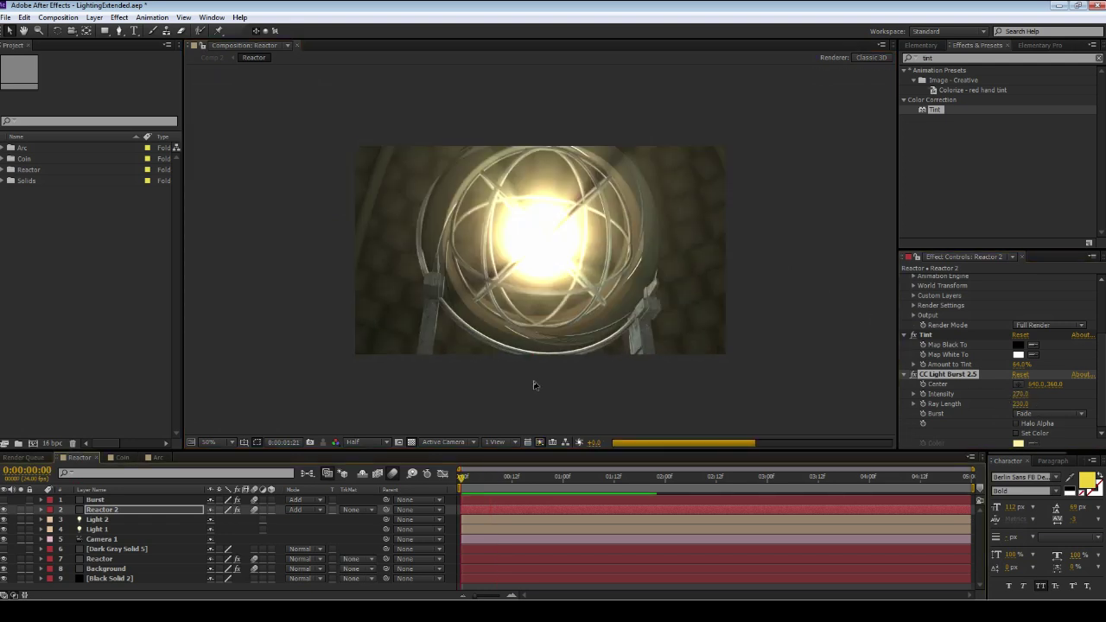
key("space")
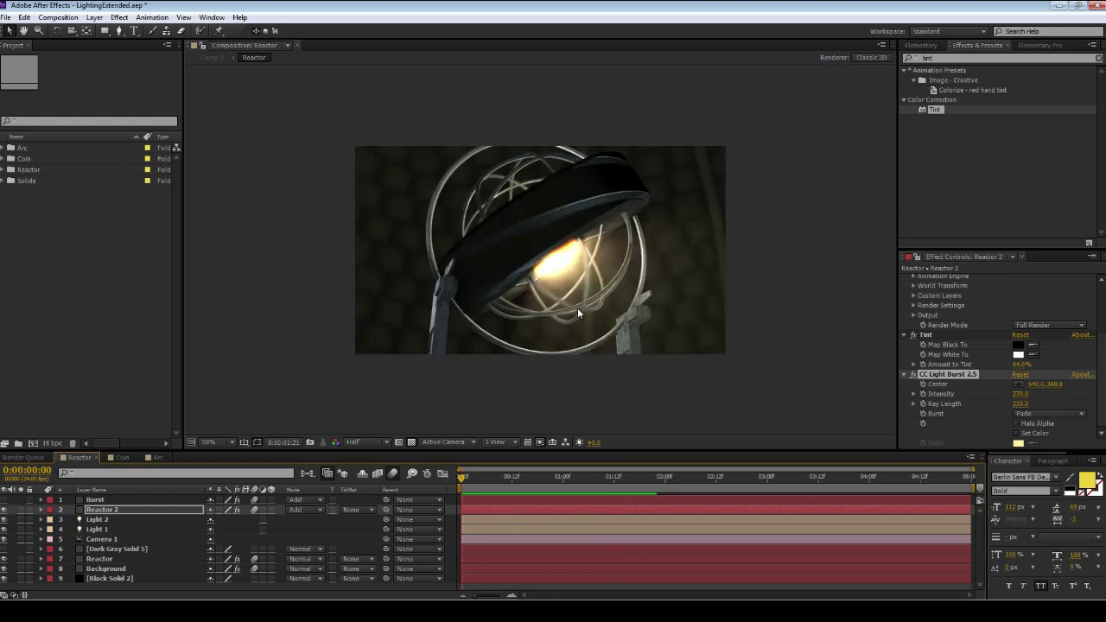
Step: Go to 0:00:00:05 and move the camera so the reactor sits at the left edge of the frame
left_click(629, 499)
left_click_drag(628, 499, 484, 489)
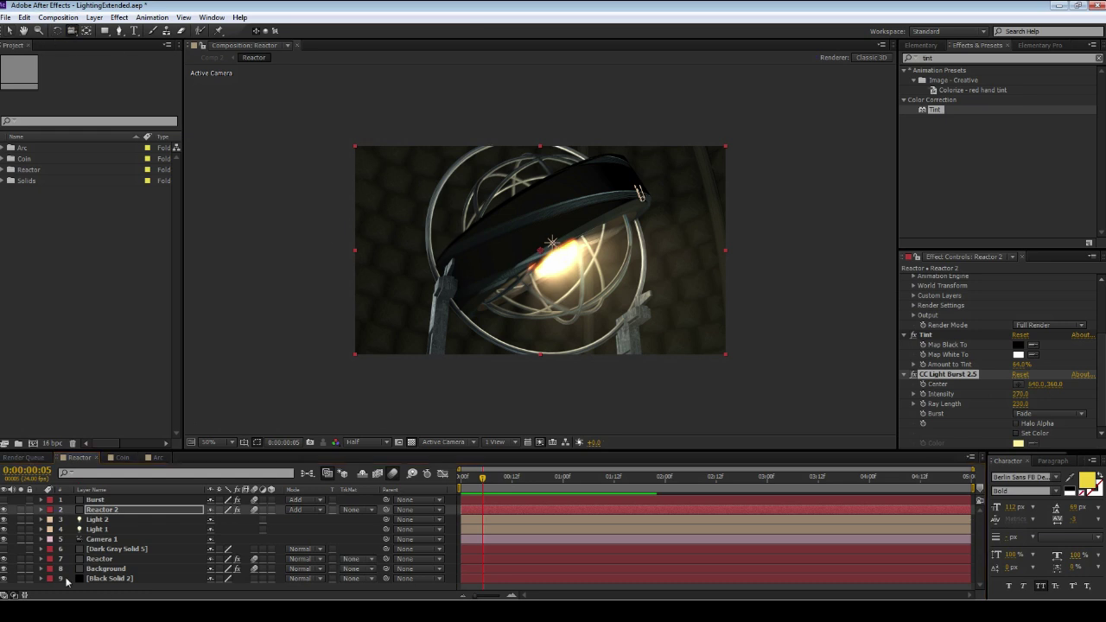
left_click_drag(539, 277, 396, 260)
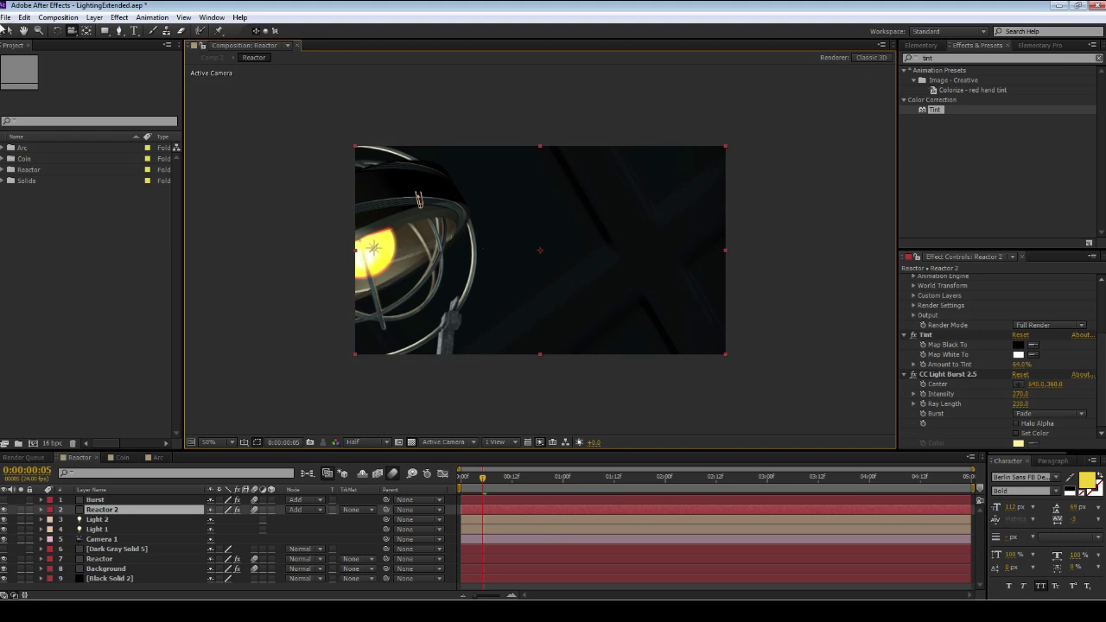
Step: Try to place the CC Light Burst center over the reactor's glowing core by hand
left_click(949, 374)
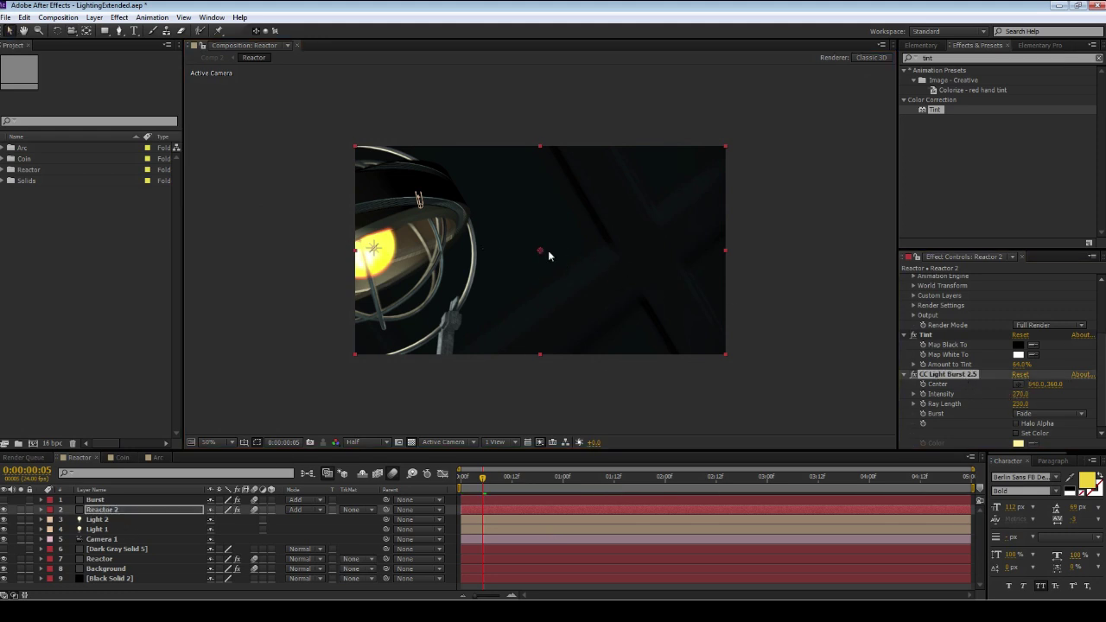
left_click_drag(542, 254, 375, 249)
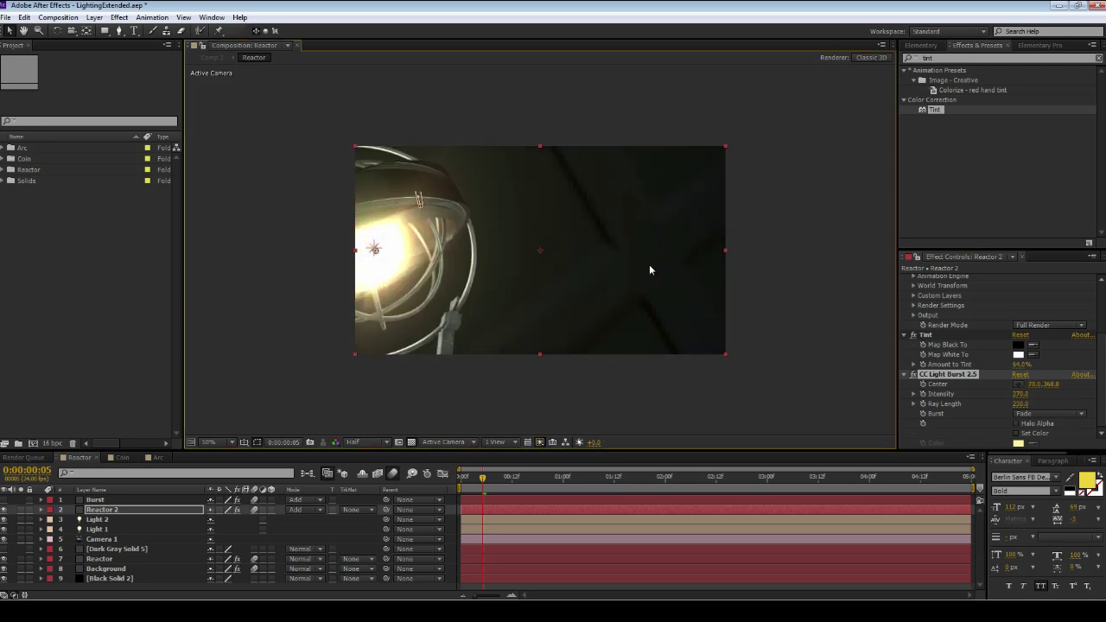
left_click(41, 510)
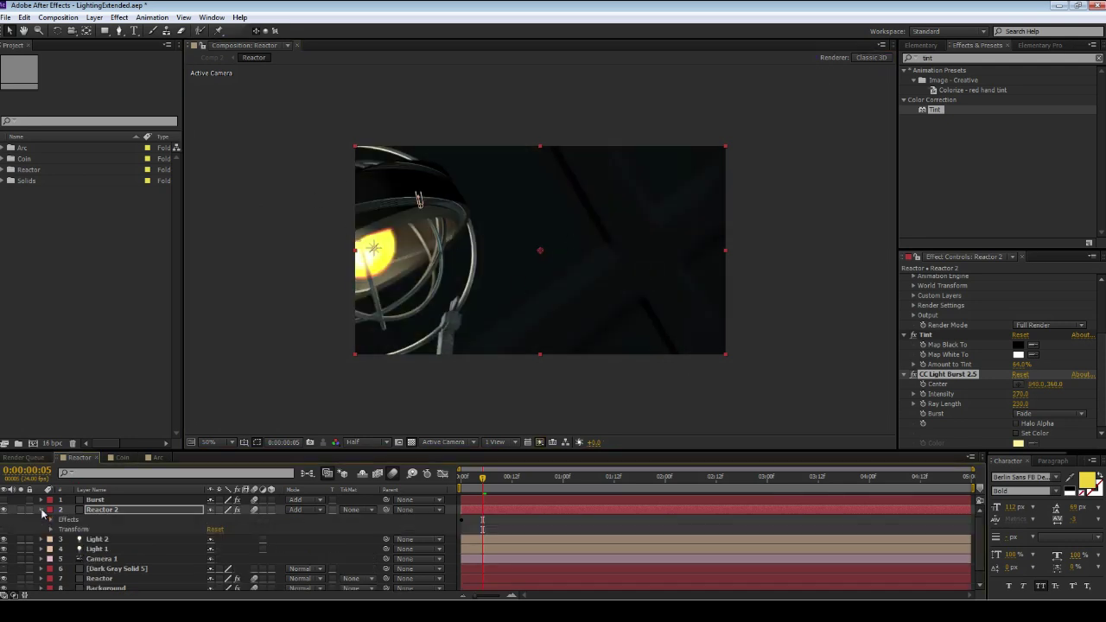
left_click(42, 510)
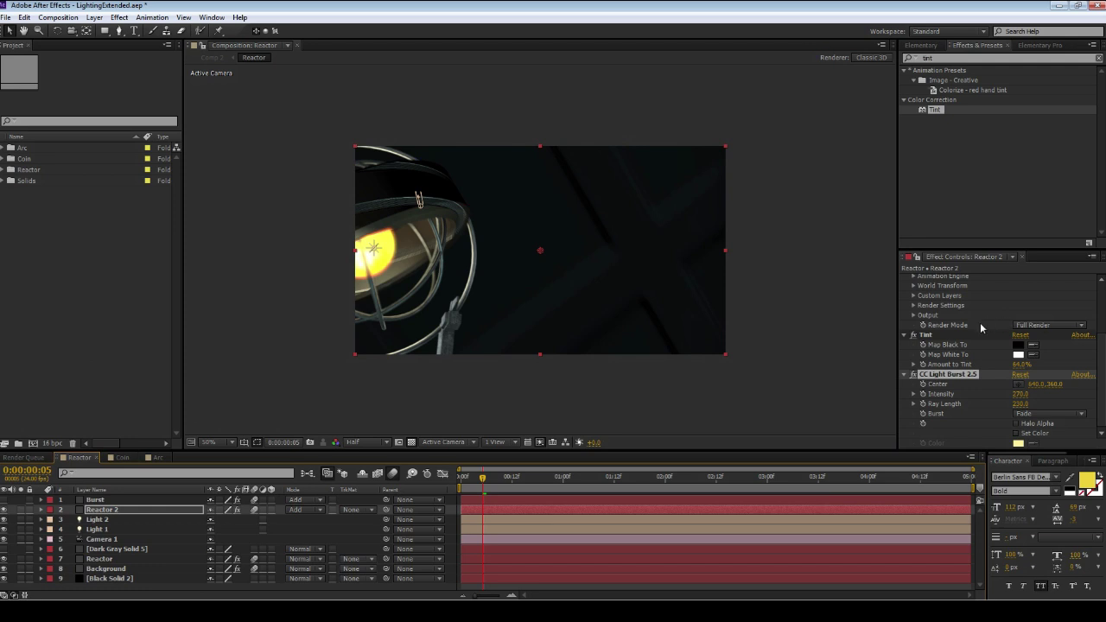
Step: Give the CC Light Burst Center the expression L = thisComp.layer("Light 1"); L.toComp([0,0,0]);
left_click(924, 385, "alt")
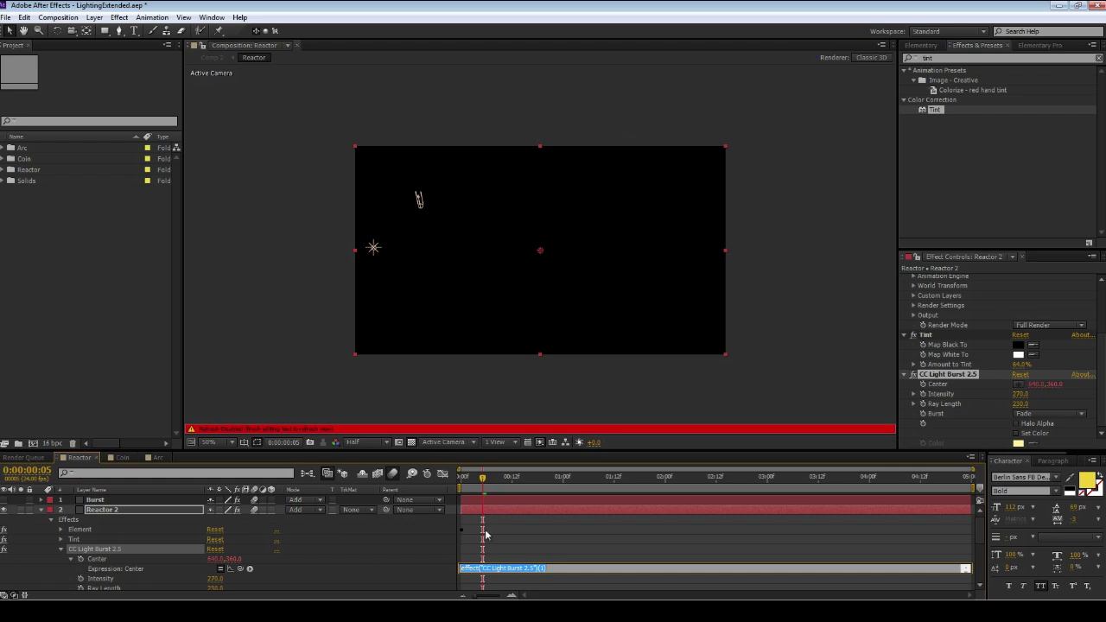
left_click(521, 568)
left_click_drag(542, 568, 459, 568)
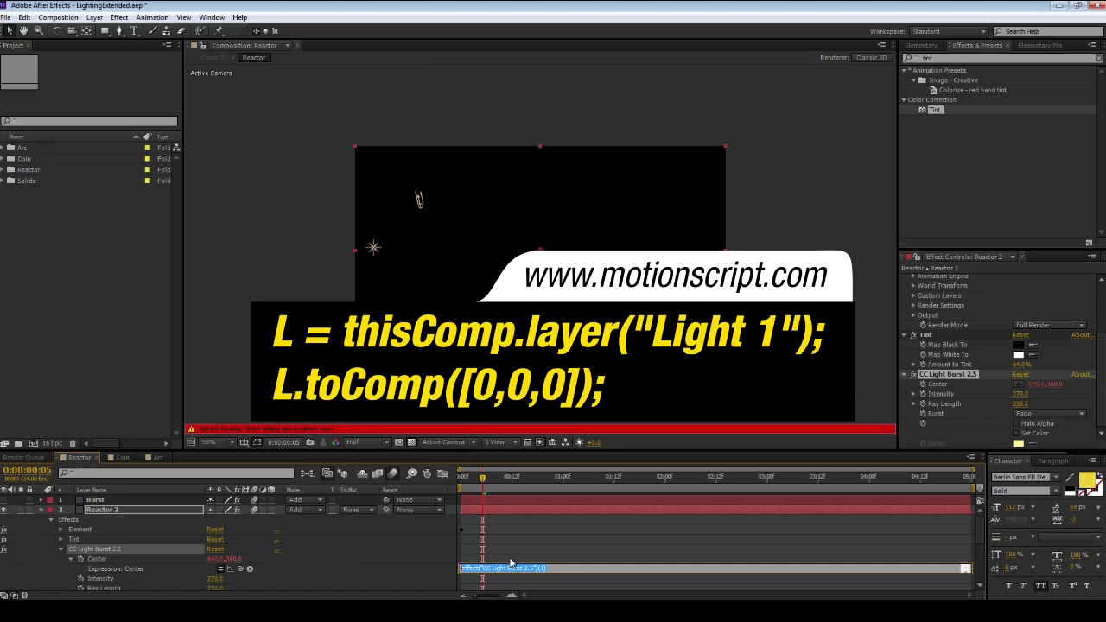
type("L.toComp([0,0,0]);")
type("L = thisComp.layer(\"Light 1\");")
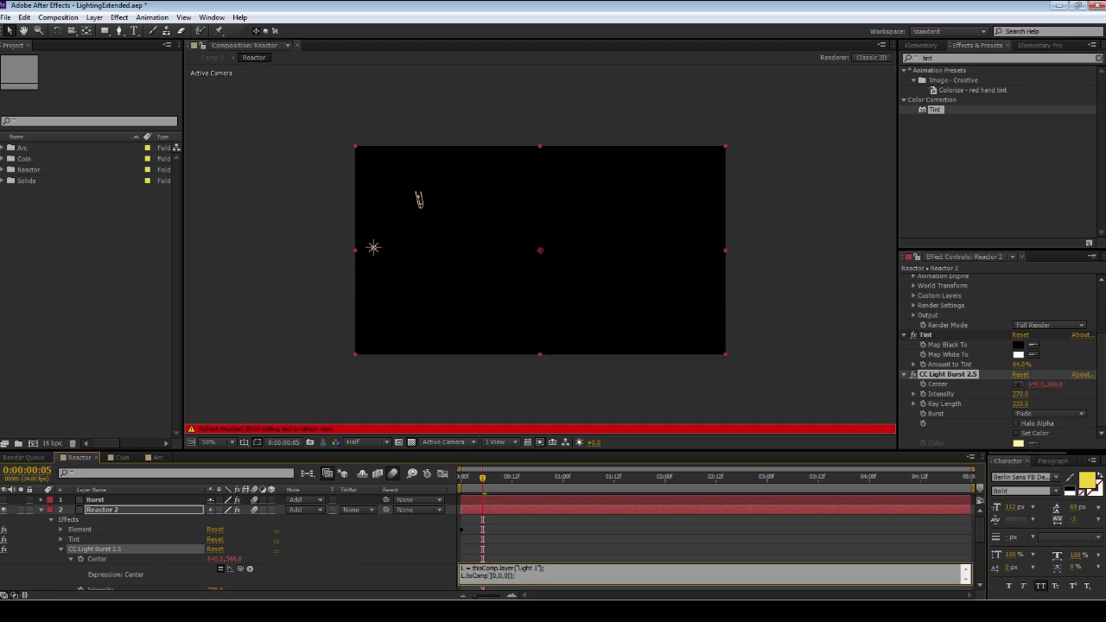
key("Caps_Lock")
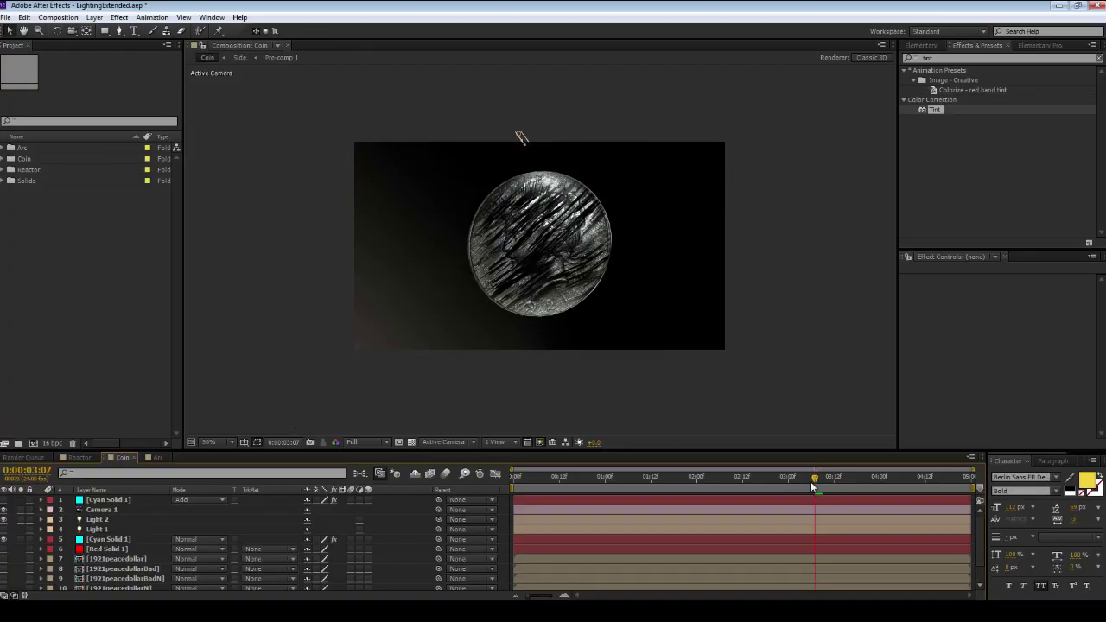
Step: Preview the Coin composition and move the current time to 0:00:03:06
key("KP_0")
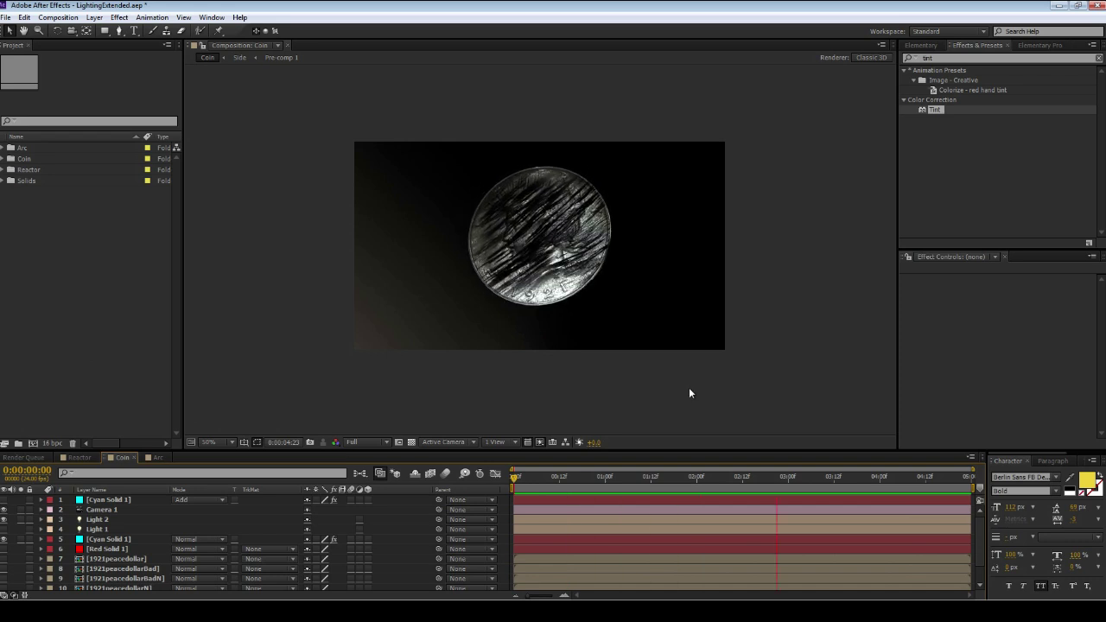
left_click(824, 481)
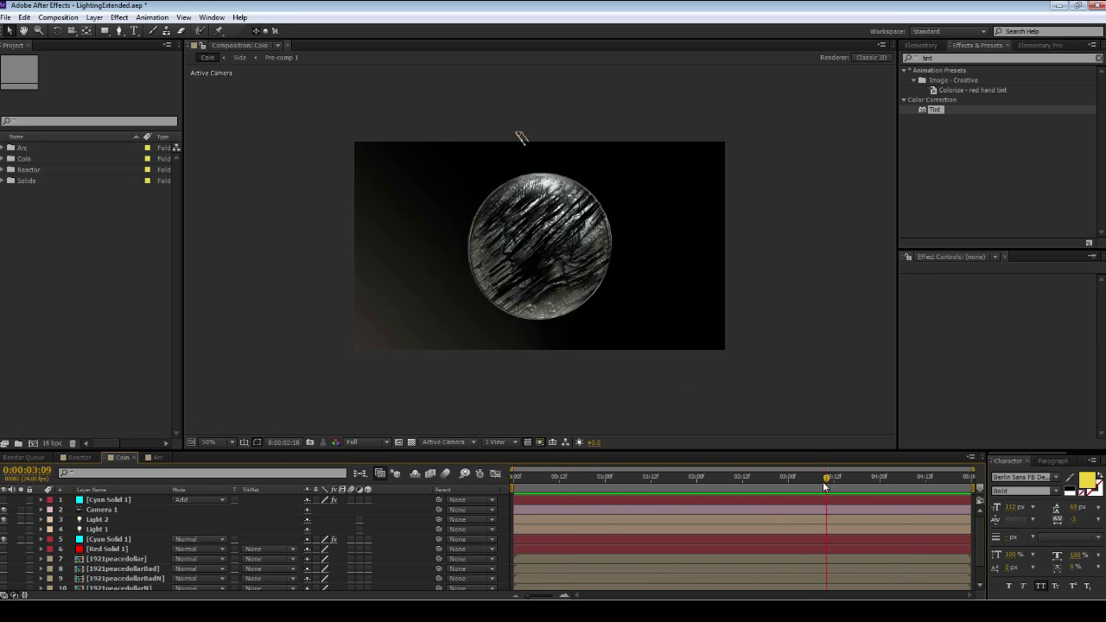
mouse_move(823, 481)
left_mouse_down()
mouse_move(772, 485)
mouse_move(822, 485)
mouse_move(790, 485)
mouse_move(811, 485)
left_mouse_up()
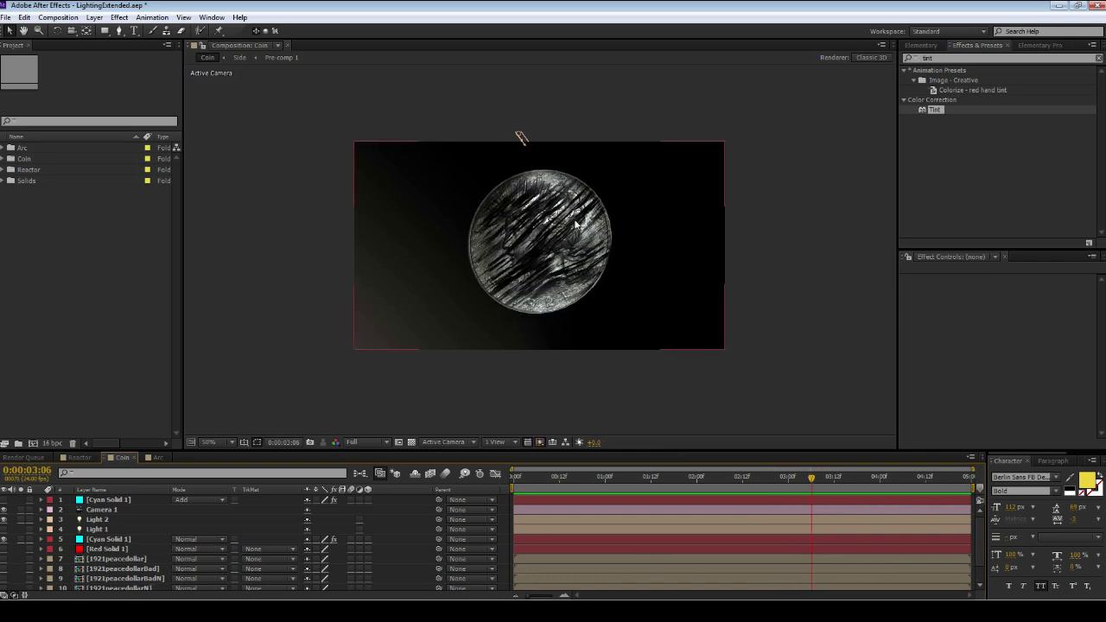
Step: Set the top Cyan Solid 1 layer's Element output to show the Glow pass
scroll(701, 226, "up", 1)
left_click_drag(694, 227, 664, 250)
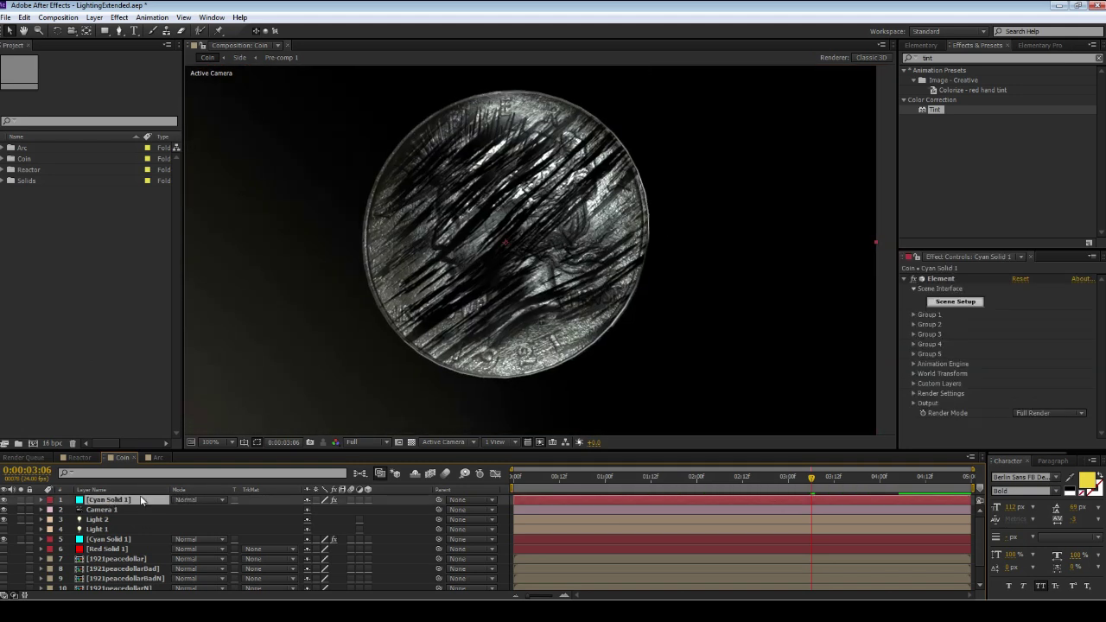
left_click(914, 403)
left_click(1038, 415)
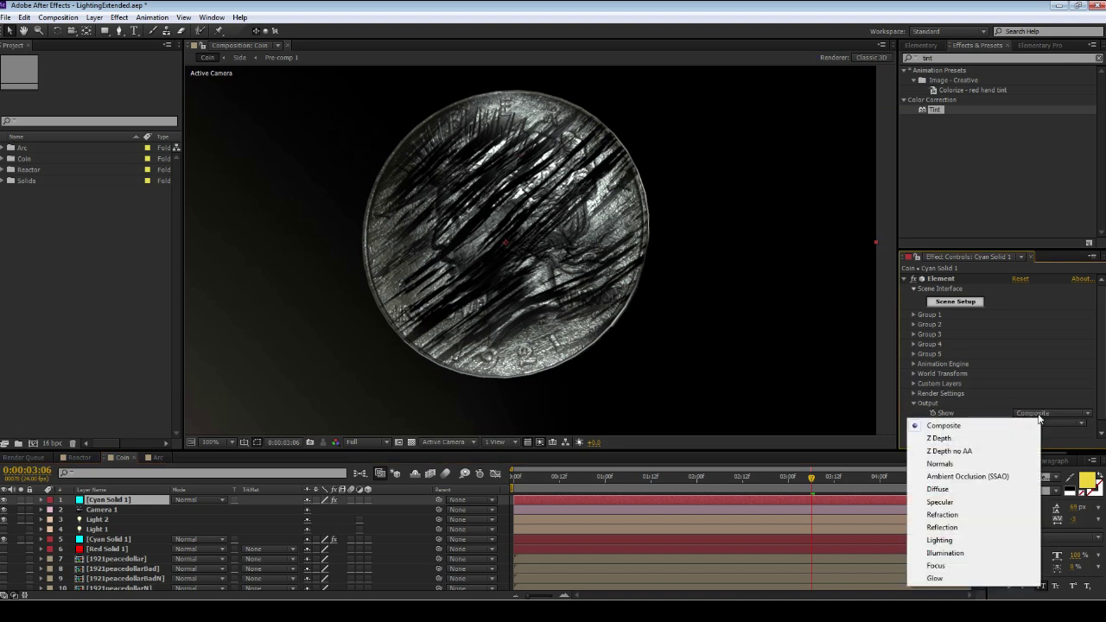
left_click(941, 584)
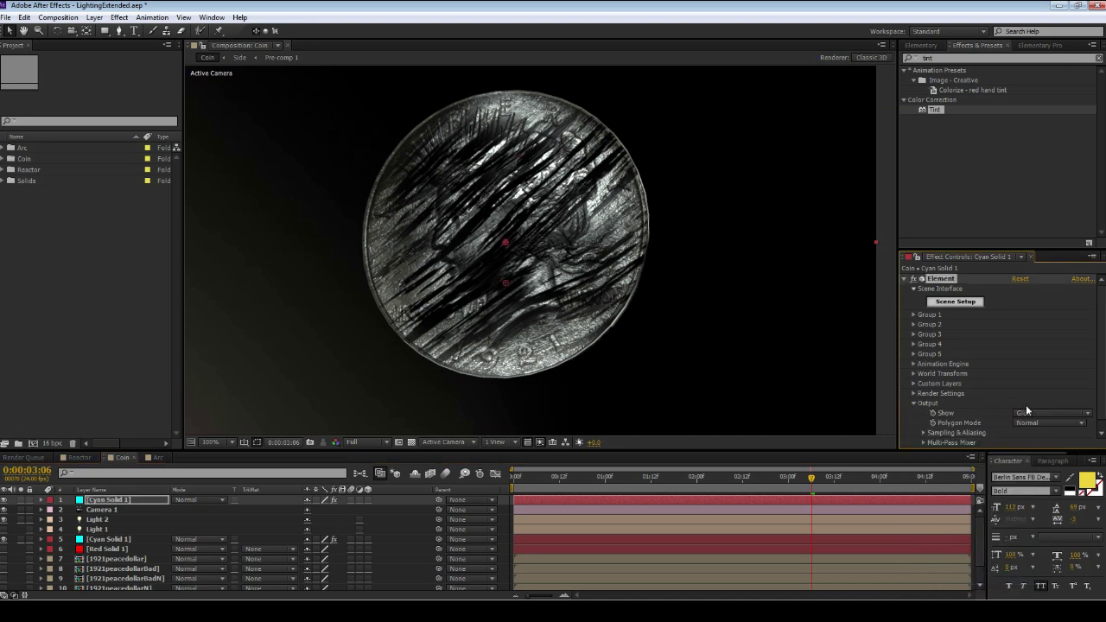
Step: Inspect the top Cyan Solid 1 layer's Glow settings and its isolated glow pass at several times from 0:00:02:15 to 0:00:04:01
scroll(1026, 411, "down", 3)
left_click(924, 436)
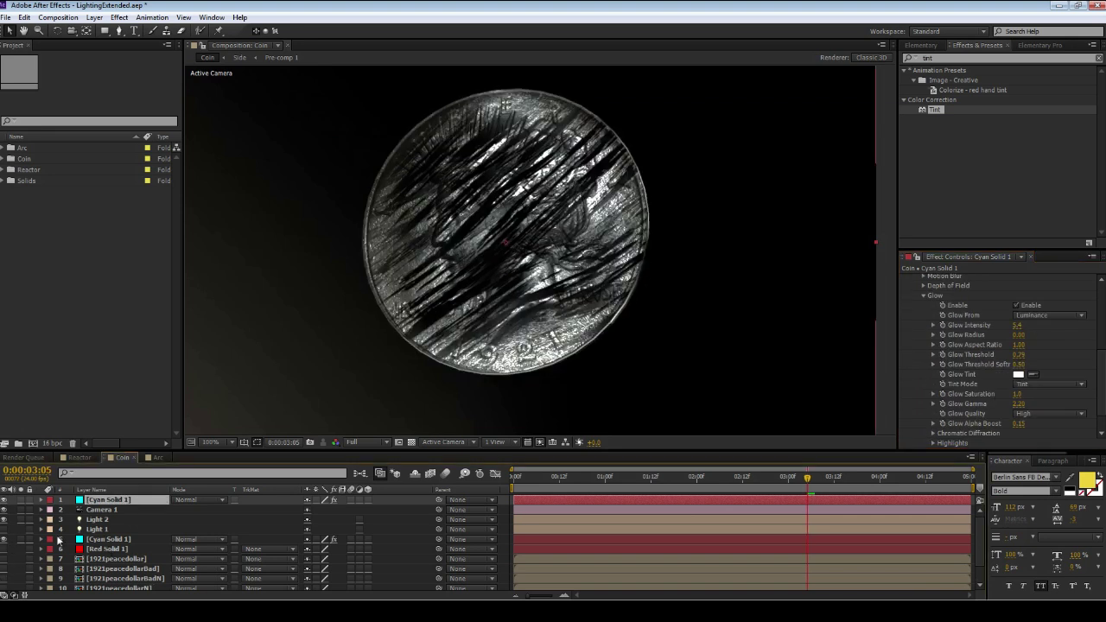
left_click(830, 479)
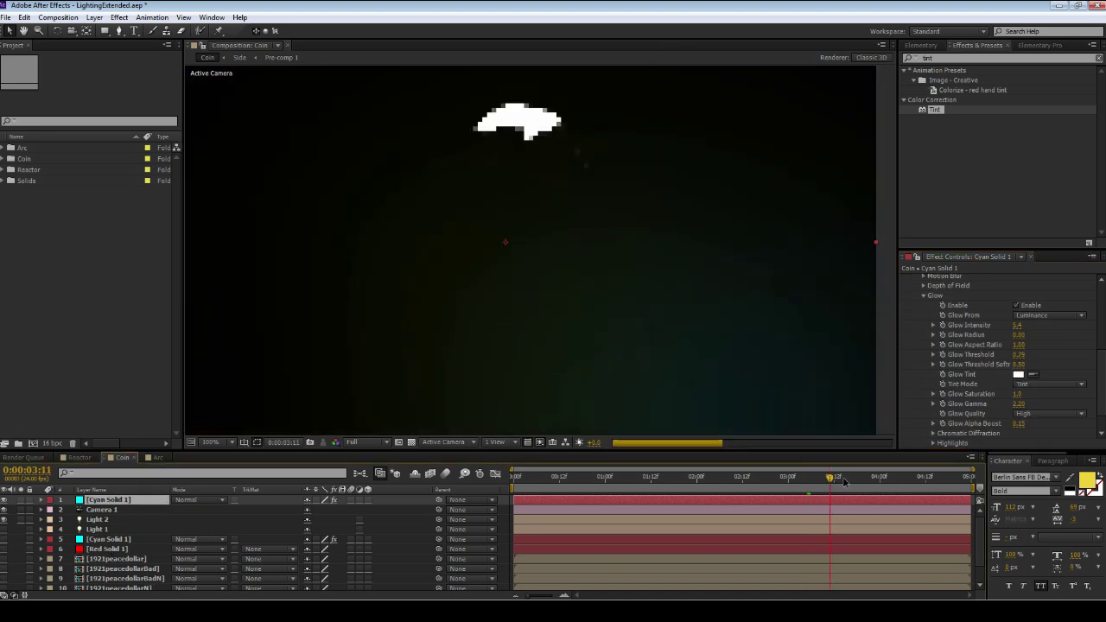
left_click(858, 480)
left_click(883, 479)
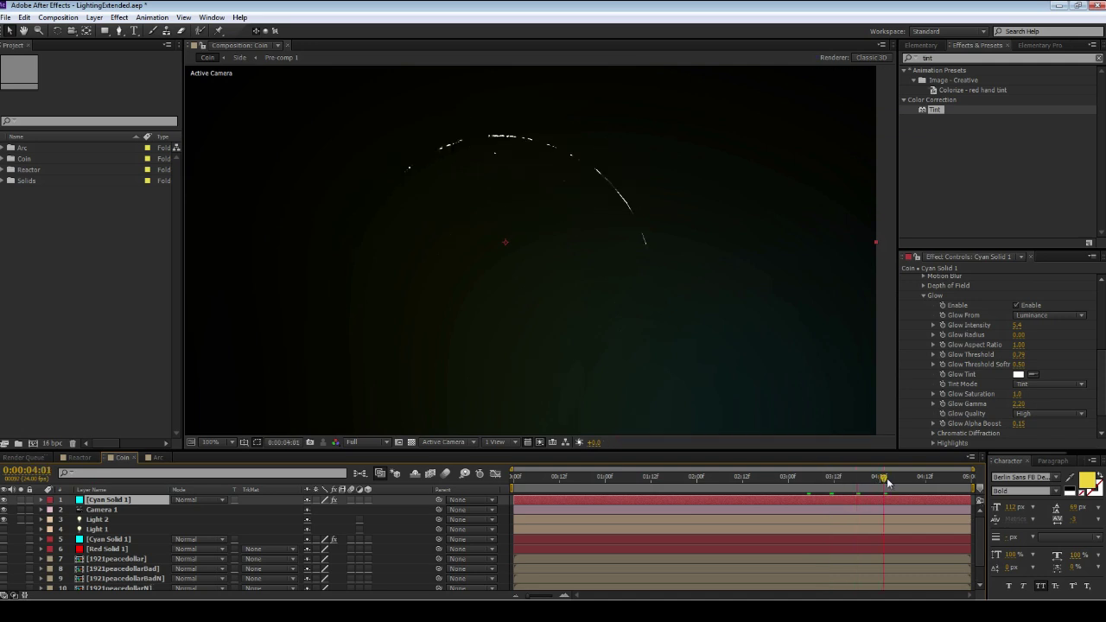
left_click_drag(885, 481, 756, 484)
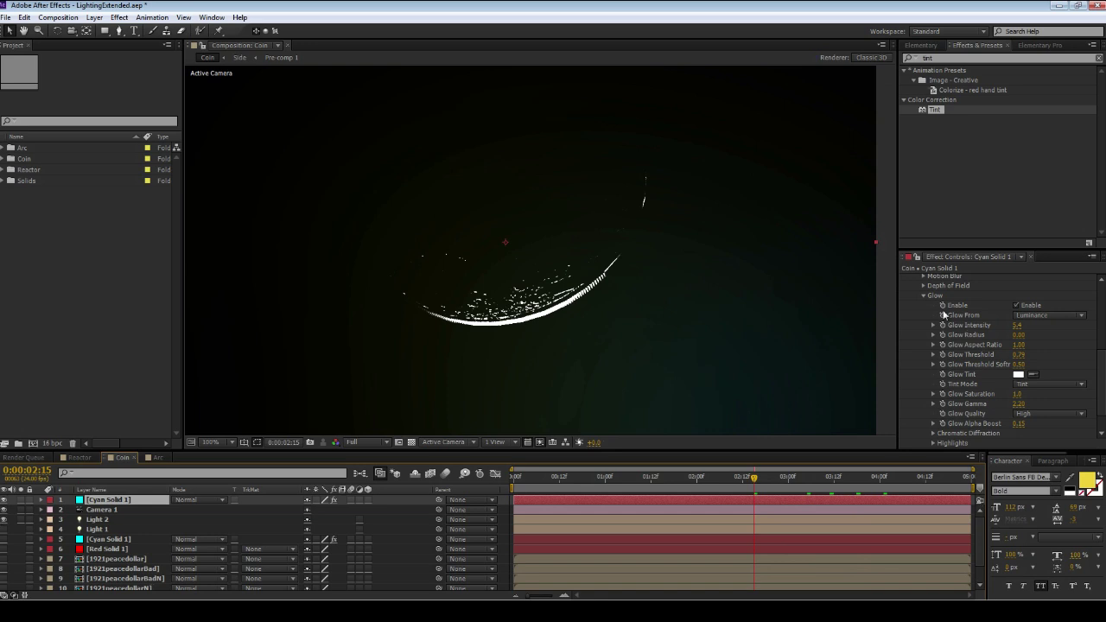
Step: Apply Fast Blur to the top Cyan Solid 1 layer below Element, with Blurriness set to 3.0
scroll(944, 315, "up", 3)
left_click(914, 306)
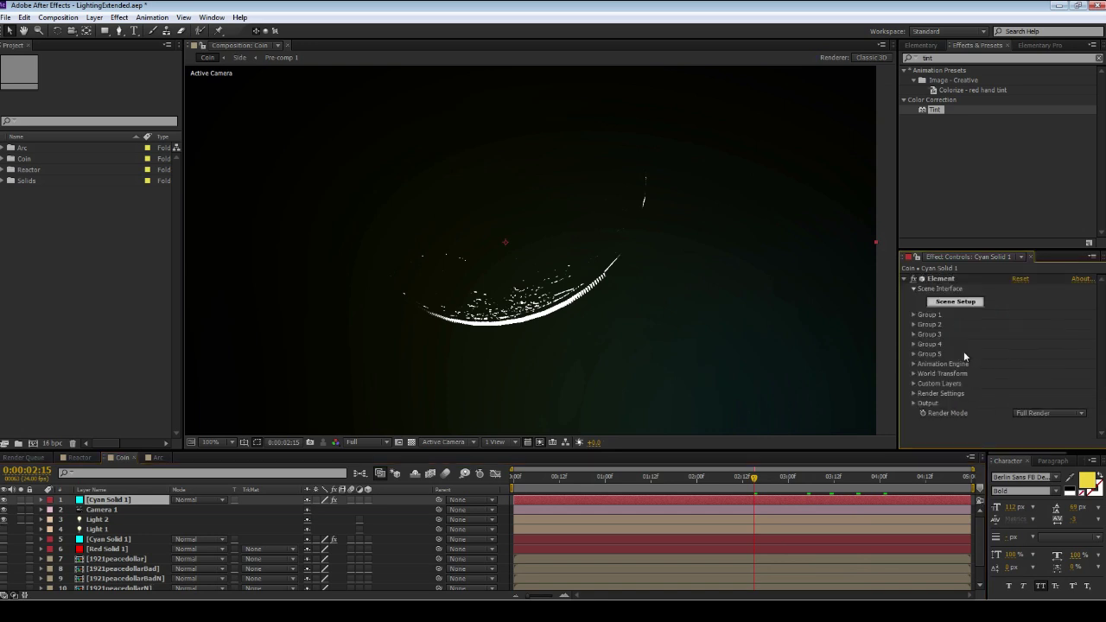
left_click(904, 280)
left_click(953, 59)
type("fast")
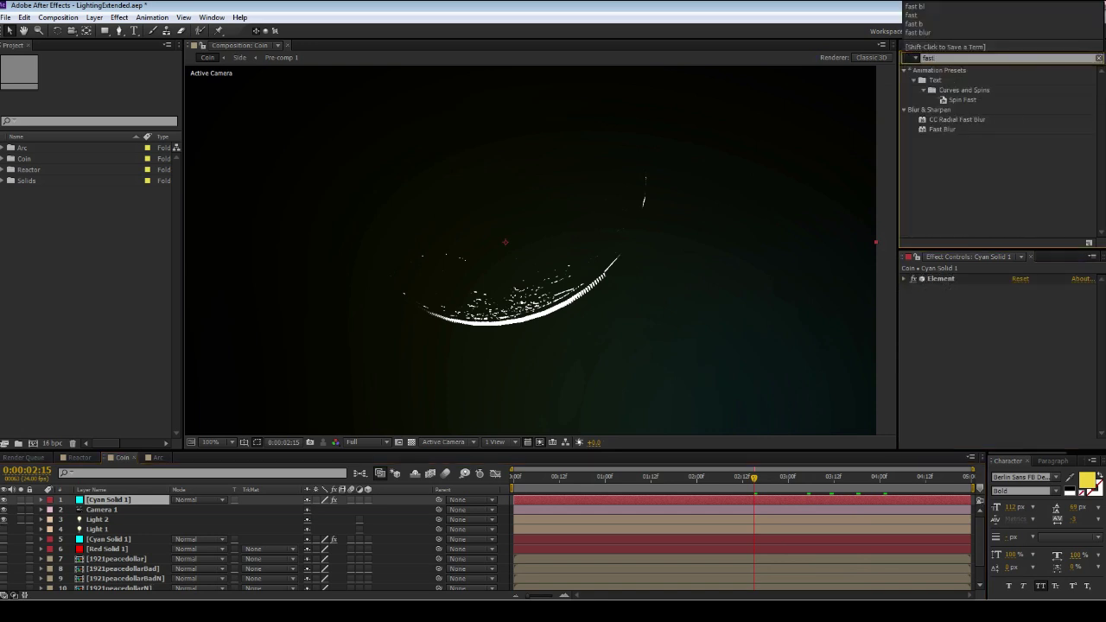
left_click_drag(934, 131, 951, 287)
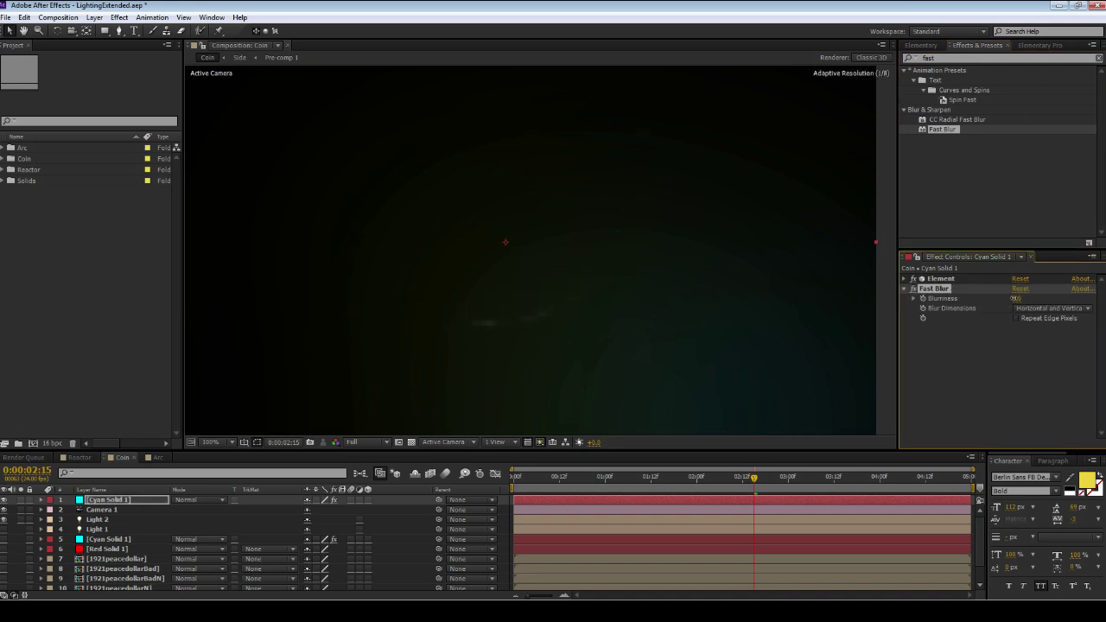
left_click_drag(1016, 298, 1019, 298)
left_click(1019, 348)
Step: Add Directional Blur below Fast Blur, with Direction at about 52° and Blur Length at 51.2
left_click_drag(940, 58, 881, 66)
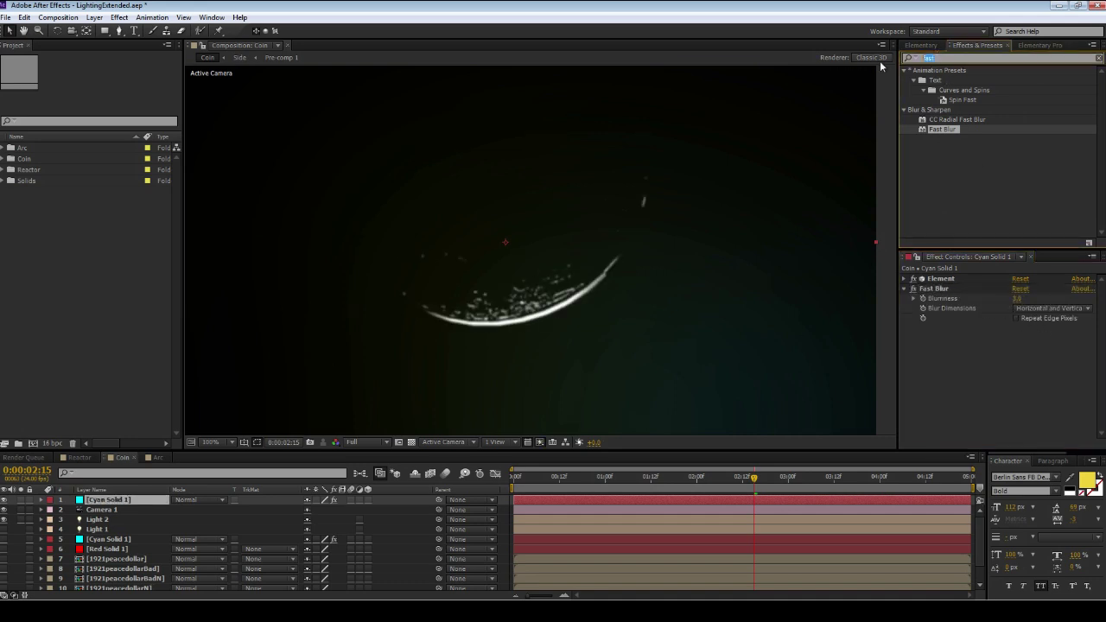
key("BackSpace")
type("direc")
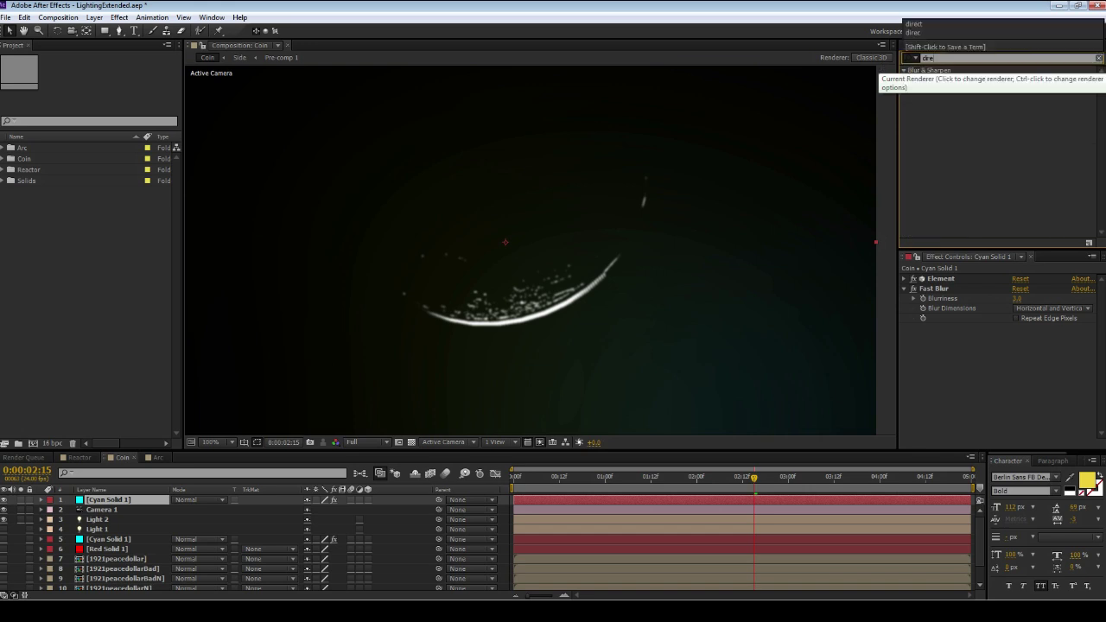
left_click_drag(953, 84, 961, 351)
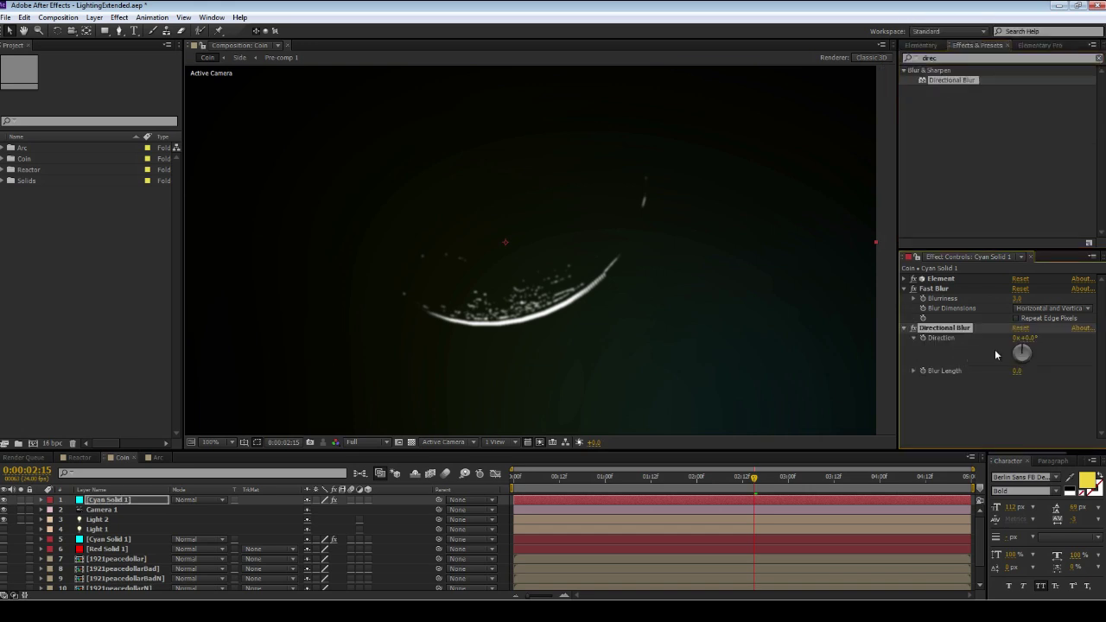
left_click_drag(1103, 367, 1028, 350)
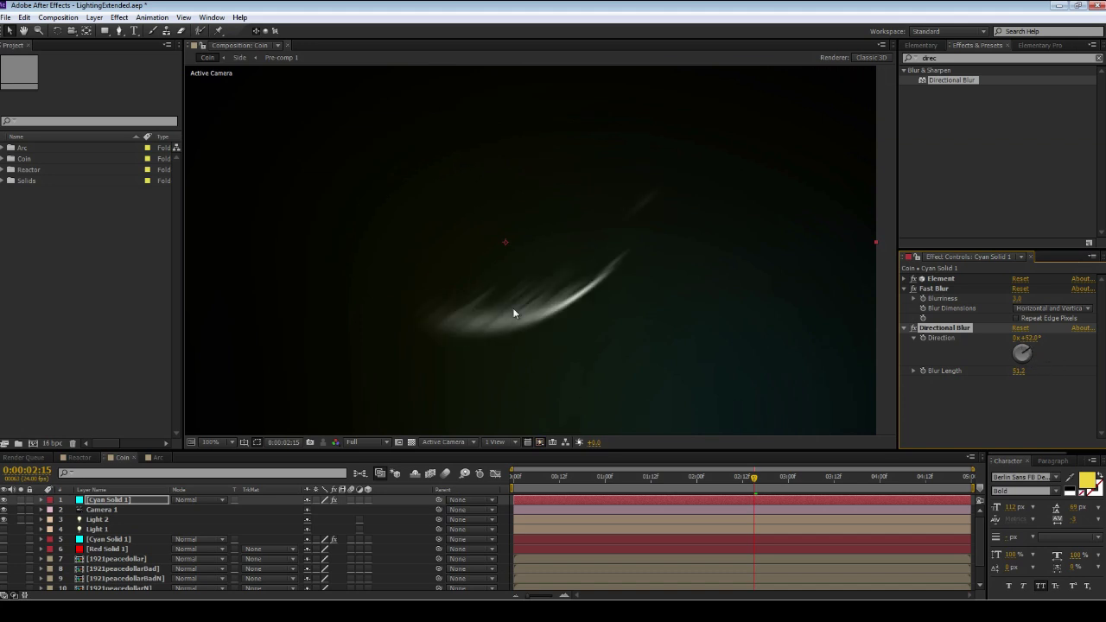
Step: Set the top Cyan Solid 1 layer's blending mode to Add and its Directional Blur length to 102.4
left_click(199, 499)
left_click(238, 211)
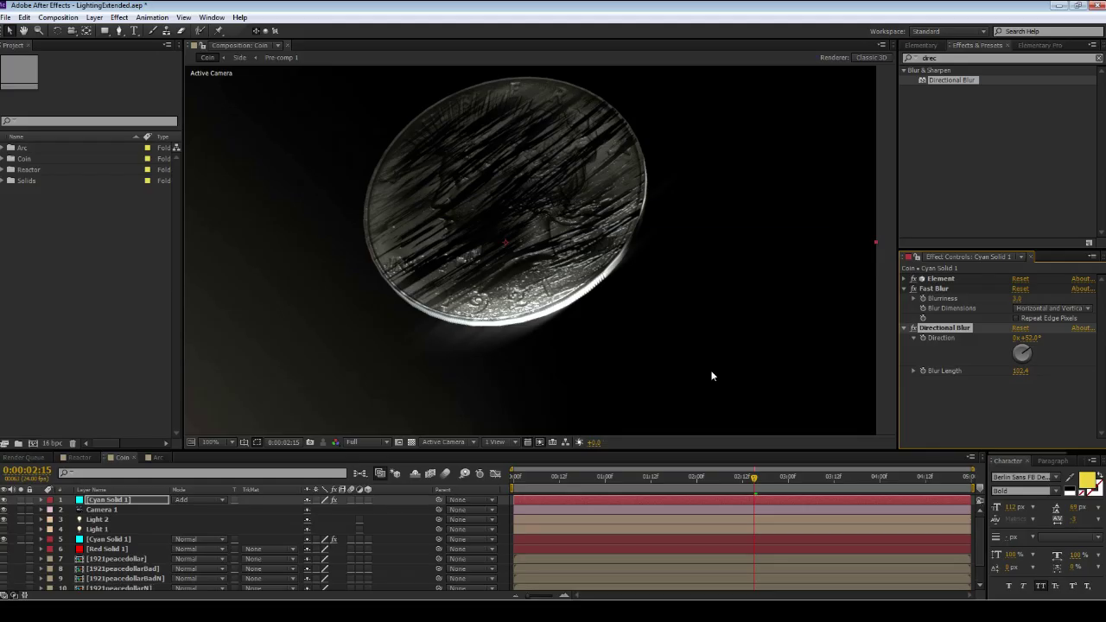
Step: Scrub through the Coin composition to examine the blurred glow around the coin's edge and highlights at different times
scroll(620, 265, "down", 1)
left_click(734, 481)
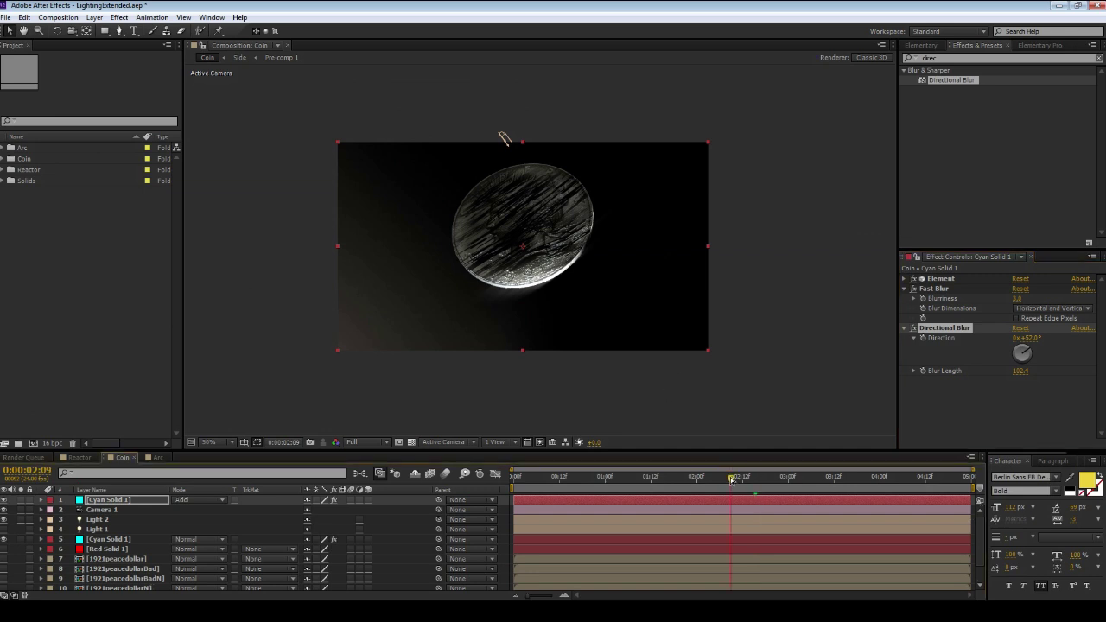
left_click(697, 483)
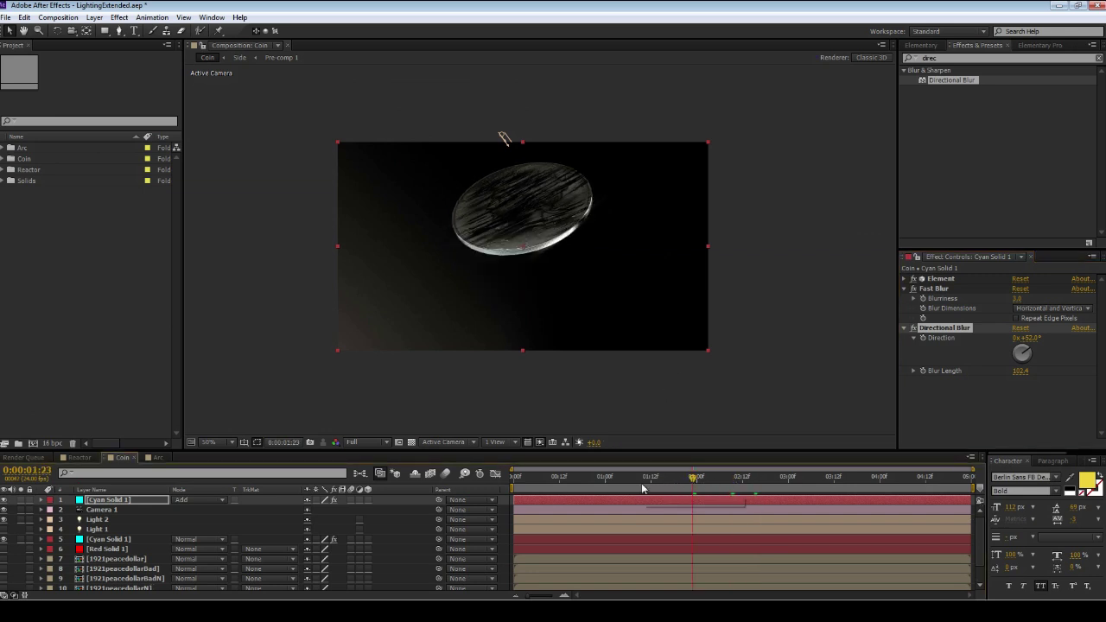
left_click(642, 484)
left_click(782, 482)
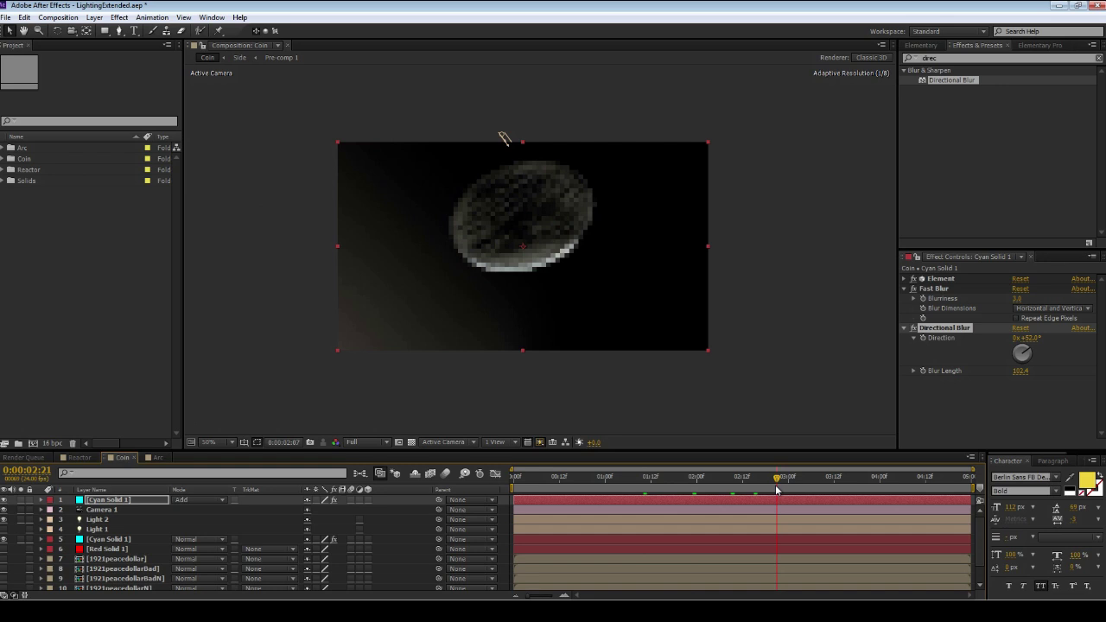
left_click(808, 489)
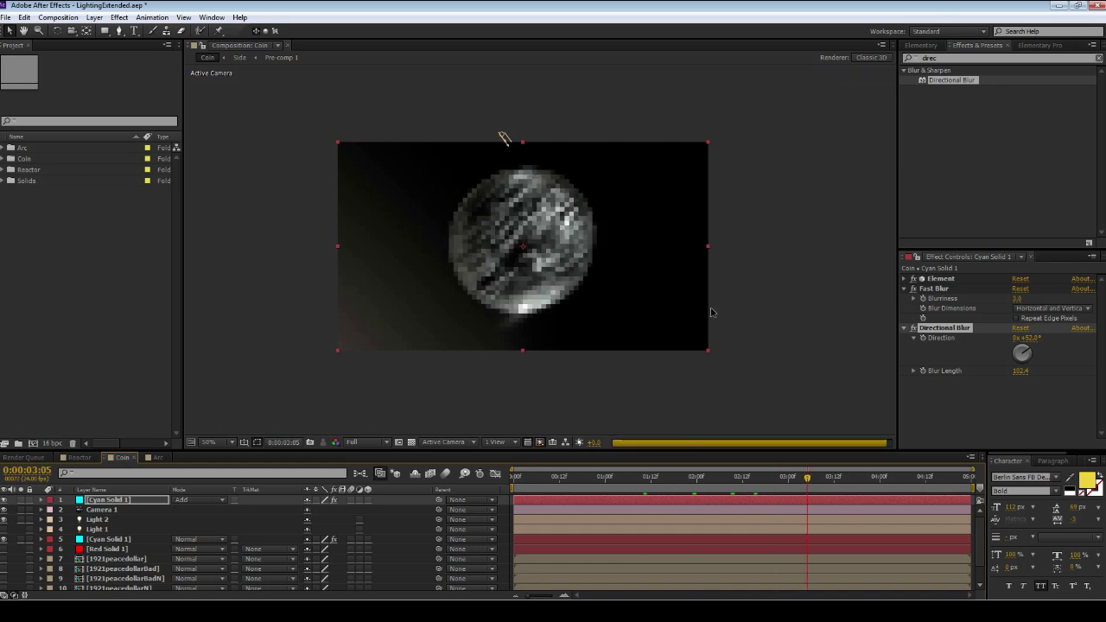
scroll(631, 276, "up", 1)
mouse_move(619, 285)
left_mouse_down()
mouse_move(620, 262)
mouse_move(618, 274)
left_mouse_up()
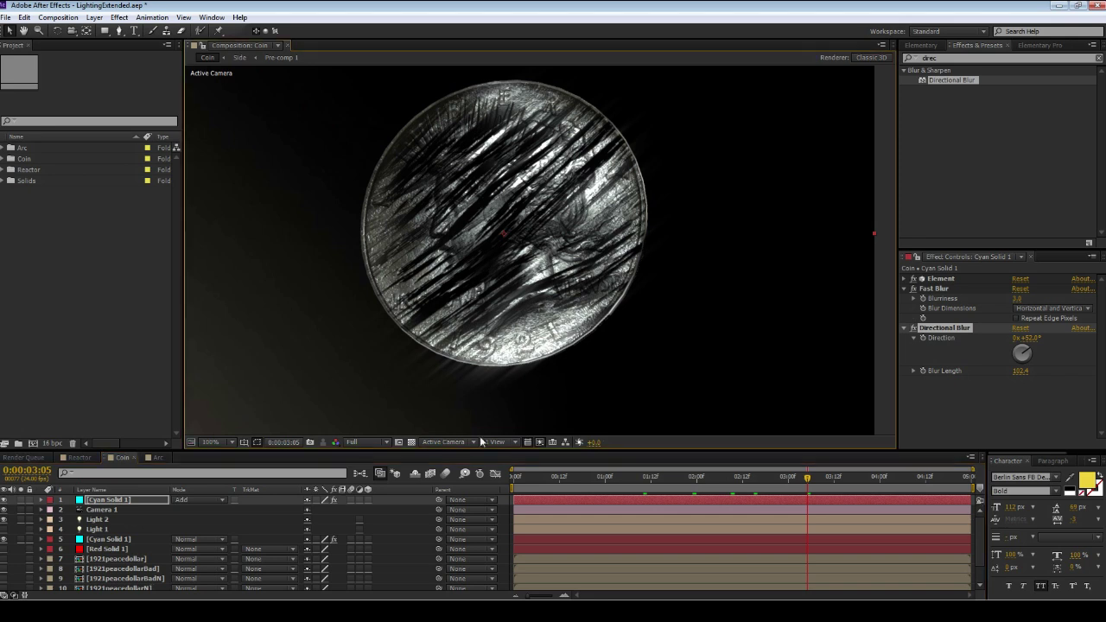
left_click(852, 482)
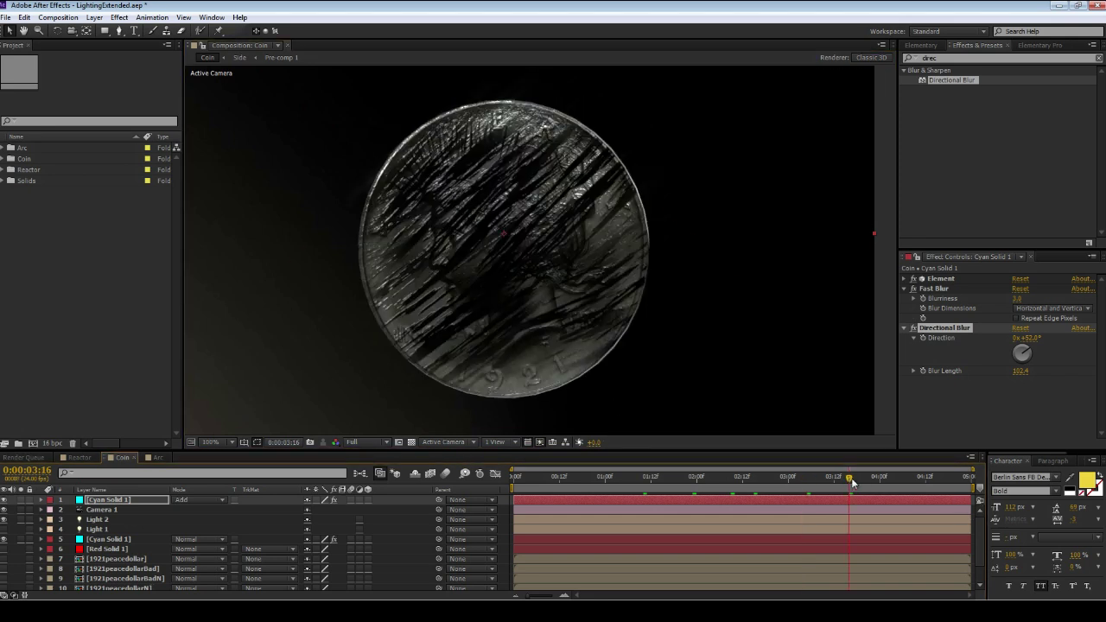
left_click(831, 480)
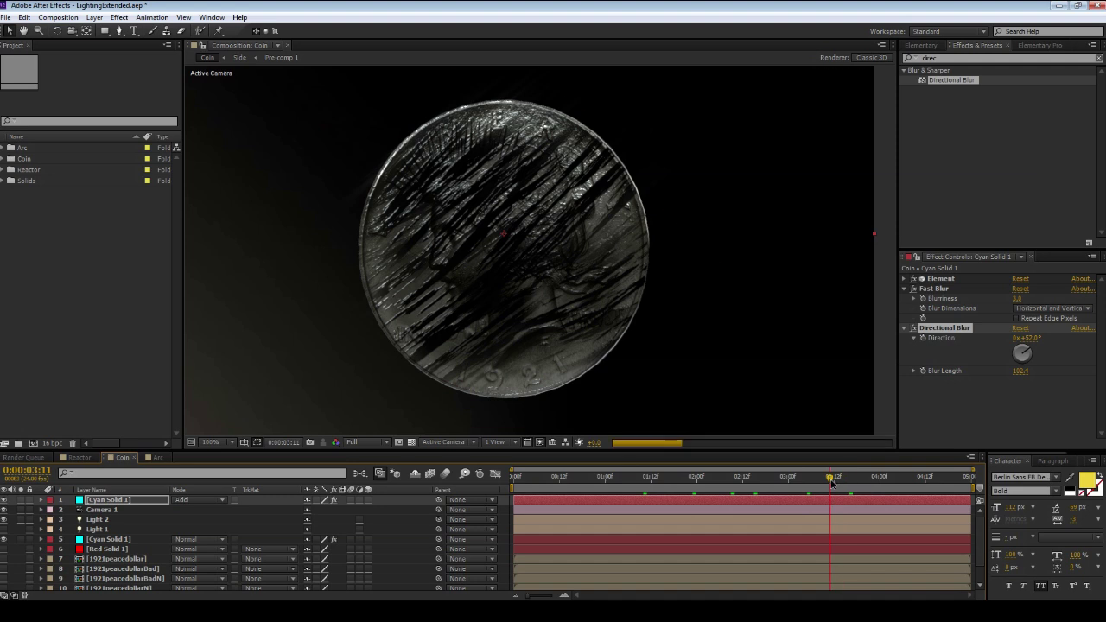
left_click(785, 481)
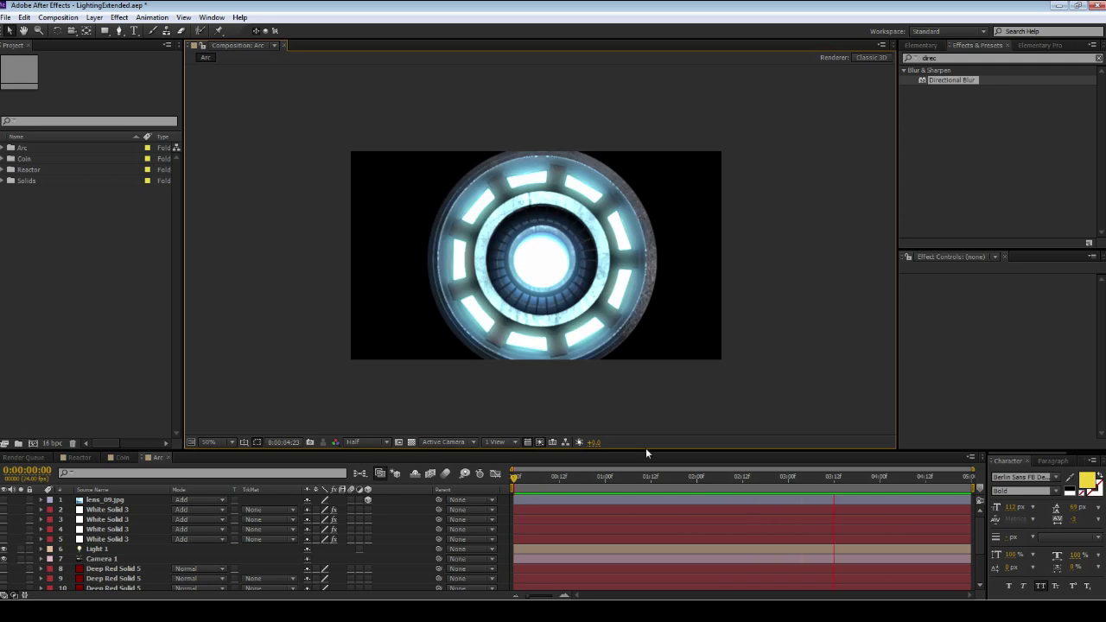
Step: Stop the Arc composition preview and turn on the White Solid 3 layer directly above Light 1
left_click(735, 396)
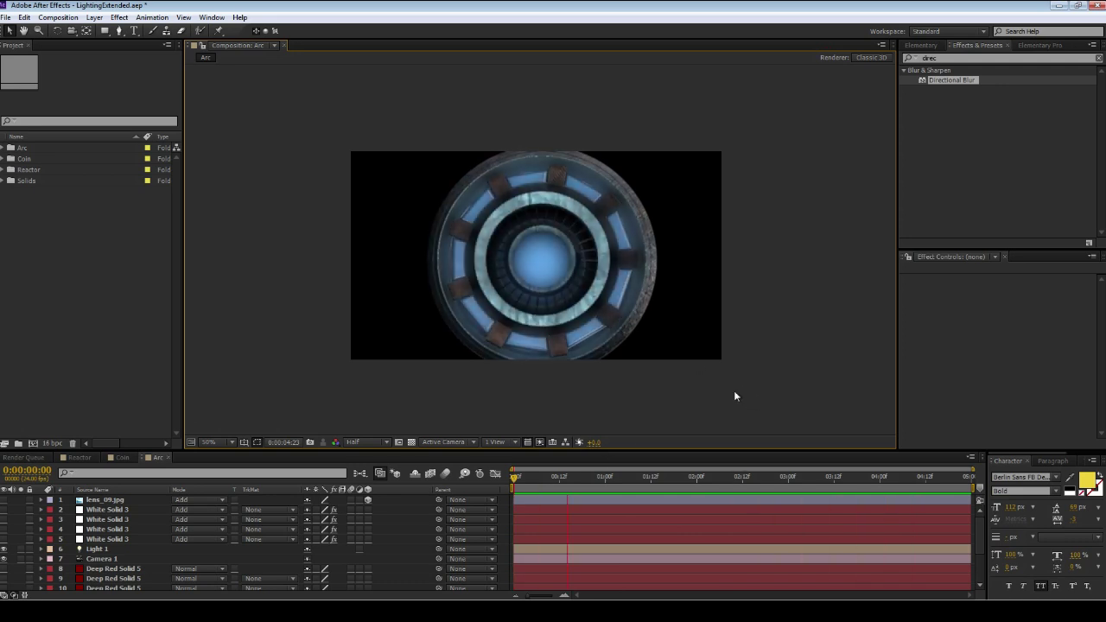
key("space")
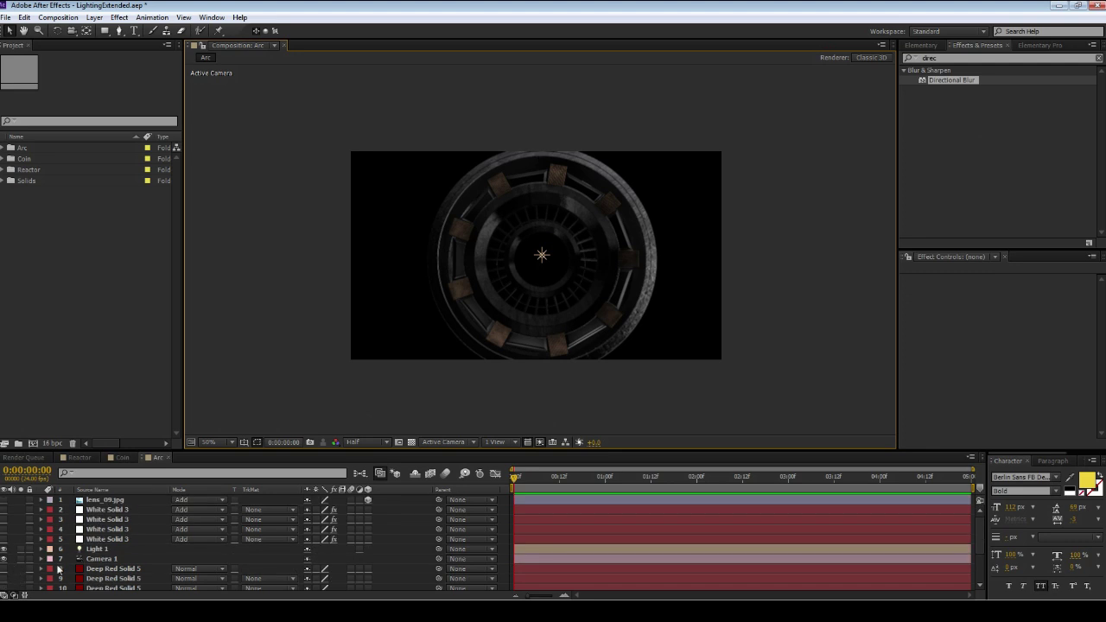
scroll(52, 559, "down", 1)
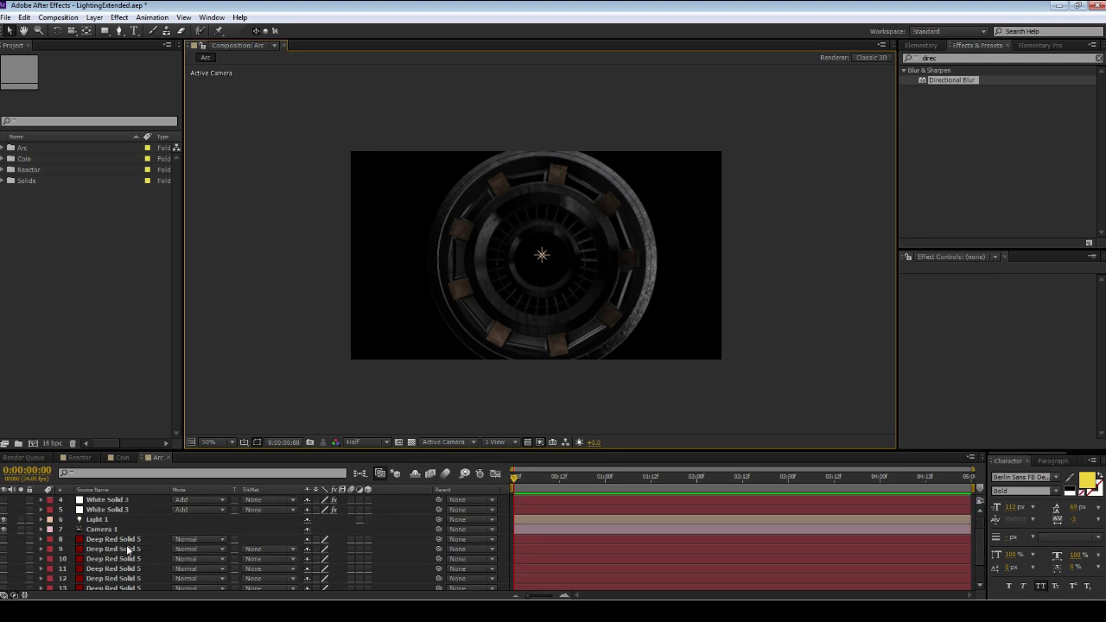
scroll(128, 550, "down", 1)
left_click(108, 575)
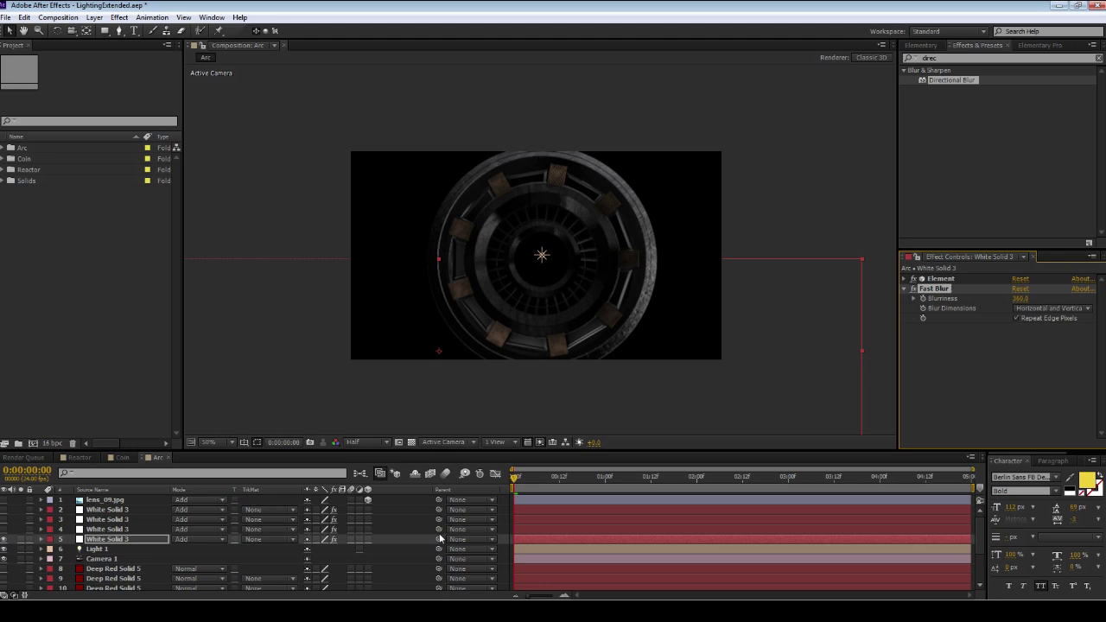
Step: Move the Arc composition to 0:00:01:12 and examine how the White Solid 3 light extends beyond the frame
left_click_drag(715, 381, 695, 358)
scroll(735, 322, "down", 2)
scroll(736, 322, "up", 1)
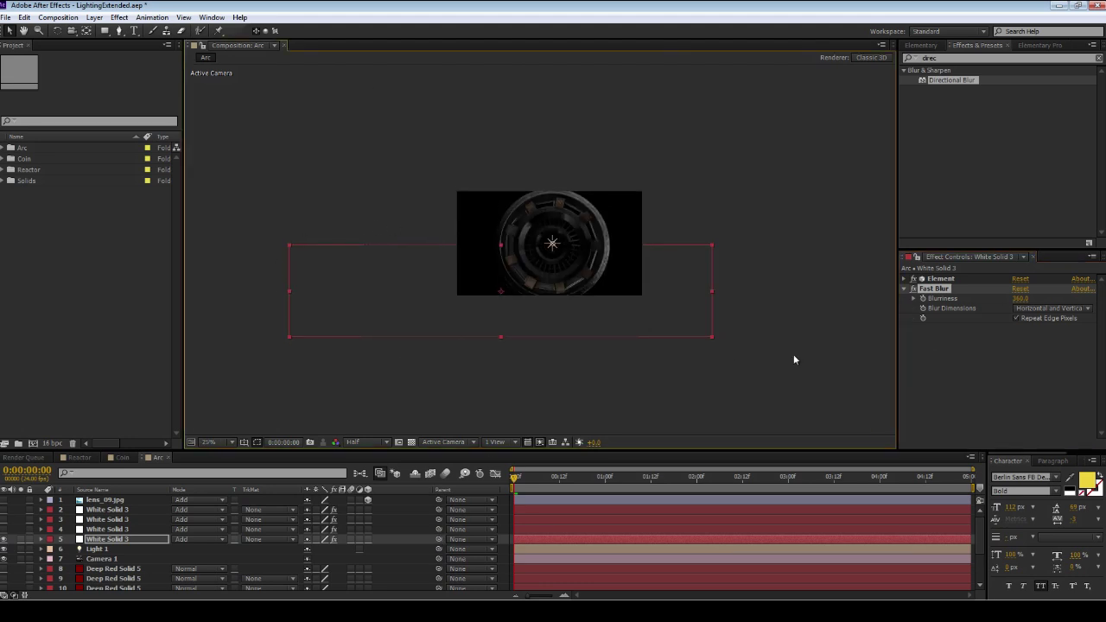
left_click_drag(748, 265, 719, 281)
scroll(718, 282, "up", 1)
scroll(719, 282, "down", 1)
left_click(653, 481)
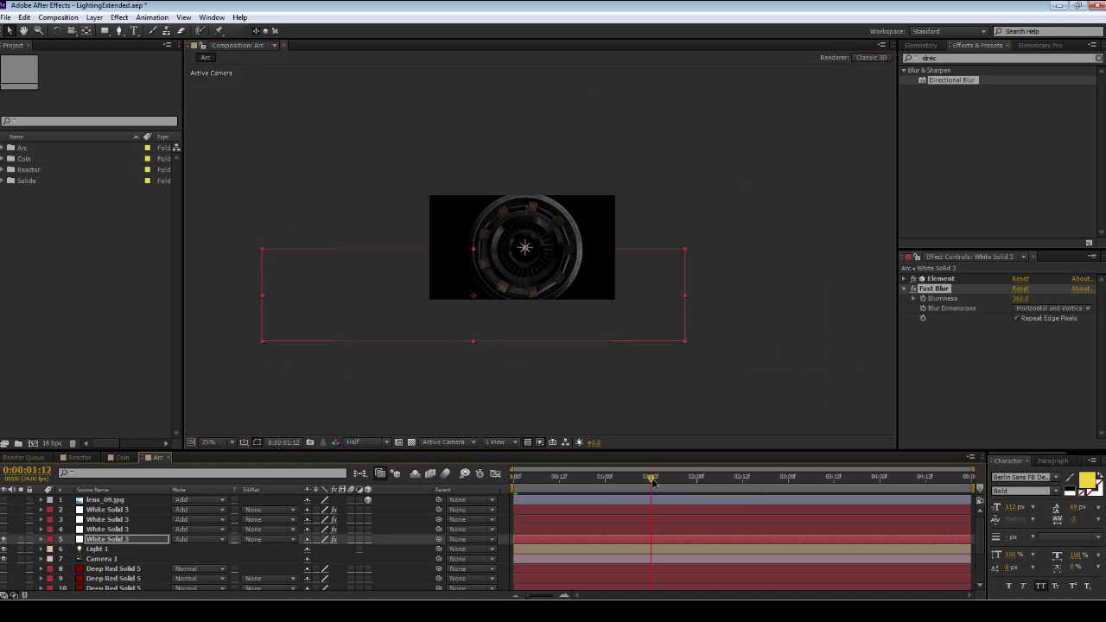
left_click(790, 286)
key("period")
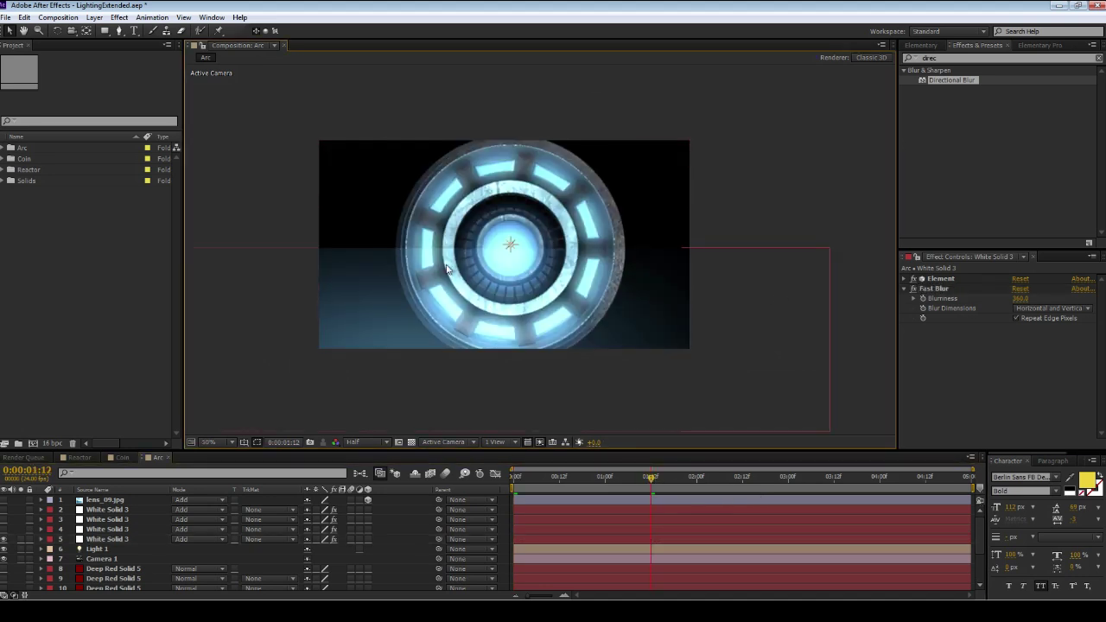
Step: Turn off Repeat Edge Pixels in the Fast Blur of the White Solid 3 layer above Light 1 and check the whole frame
scroll(456, 270, "up", 1)
mouse_move(451, 276)
left_mouse_down()
mouse_move(699, 256)
mouse_move(163, 267)
mouse_move(302, 267)
mouse_move(438, 289)
left_mouse_up()
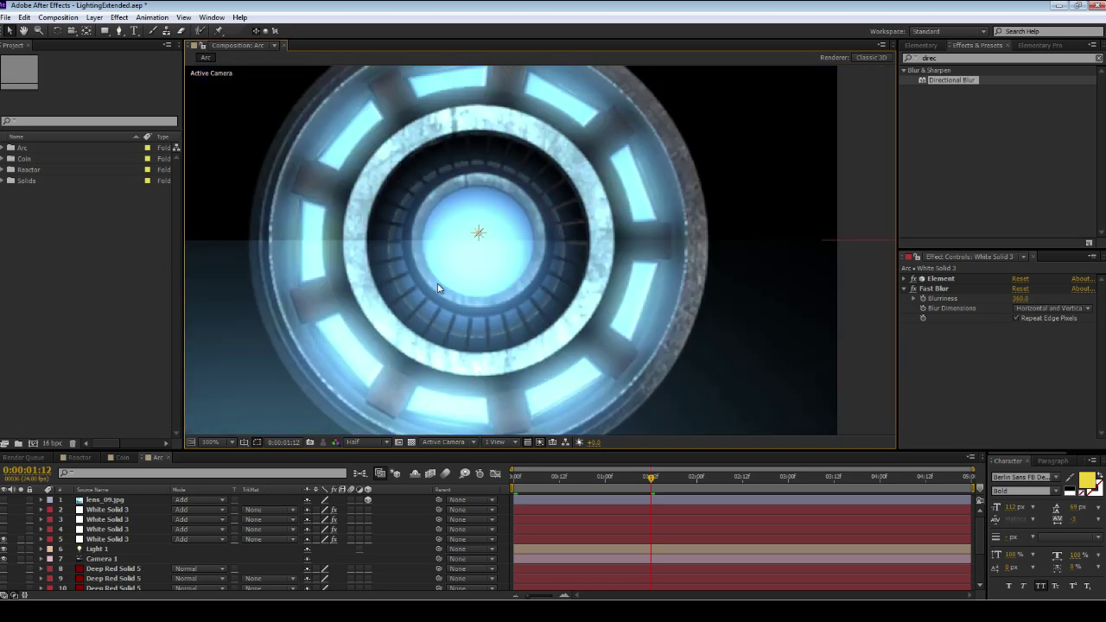
left_click(1016, 318)
key("comma")
key("comma")
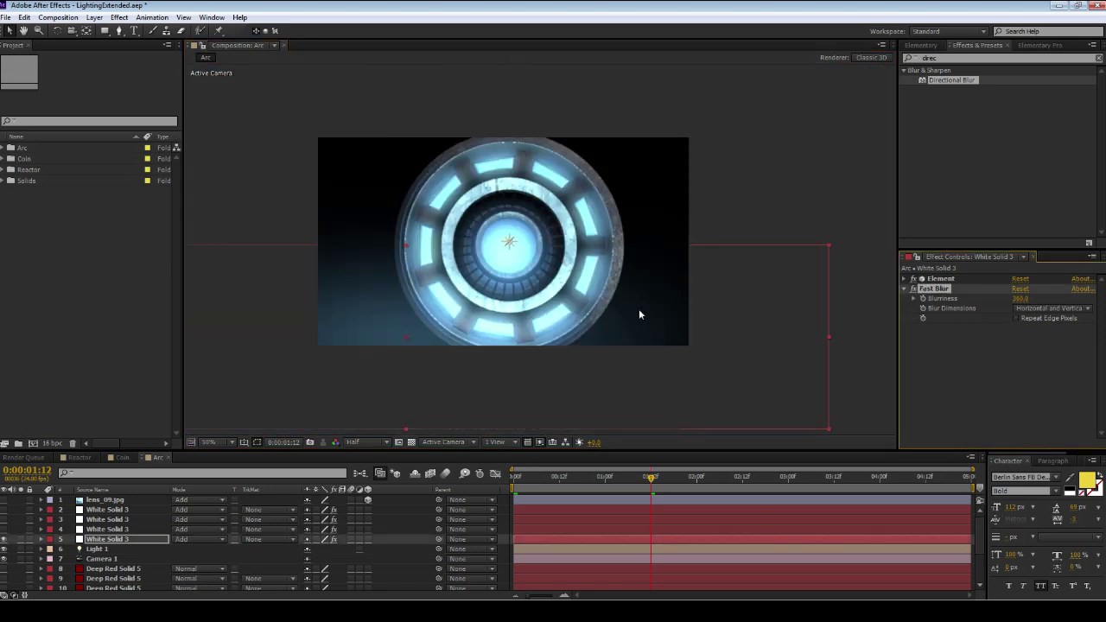
left_click(783, 218)
left_click_drag(562, 300, 561, 294)
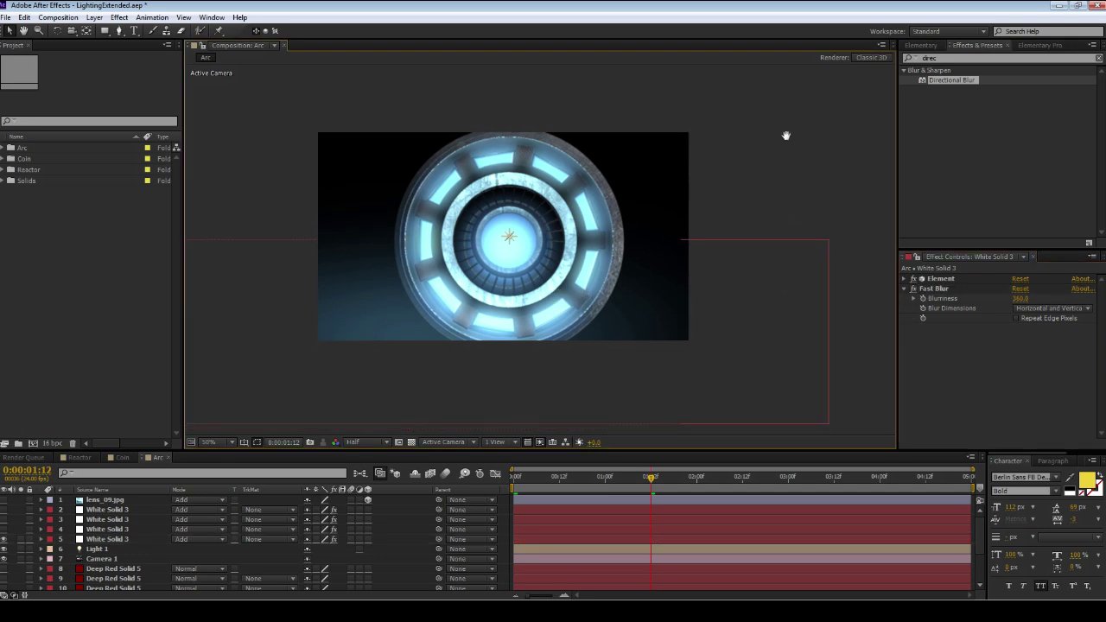
left_click_drag(786, 135, 822, 122)
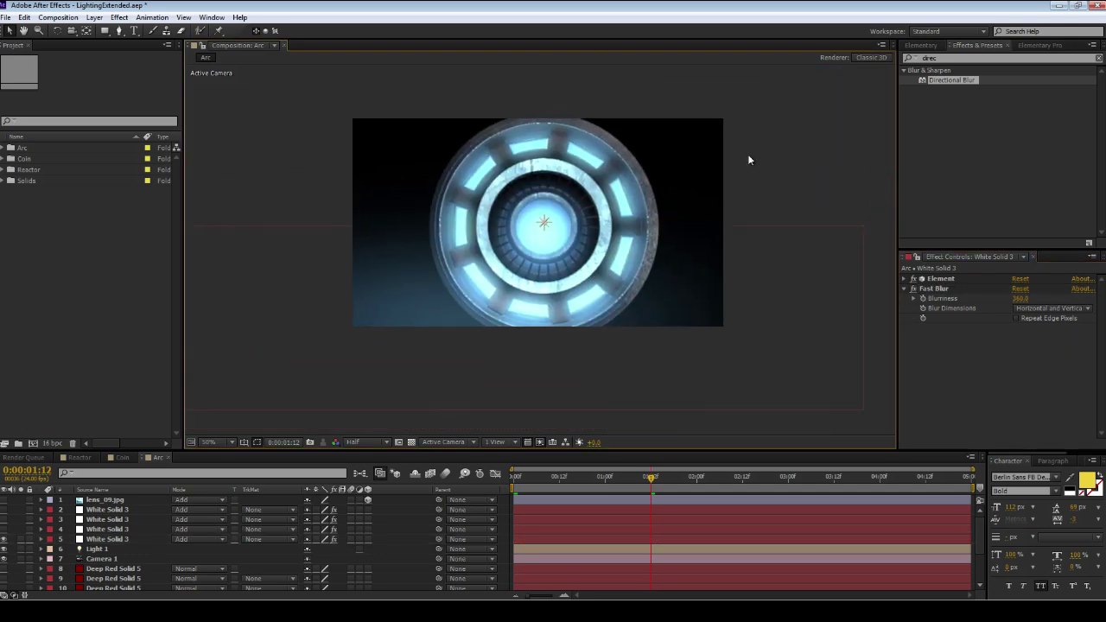
Step: Turn on the White Solid 3 layers numbered 4 and 3 to add their blurred light to the reactor
left_click(3, 529)
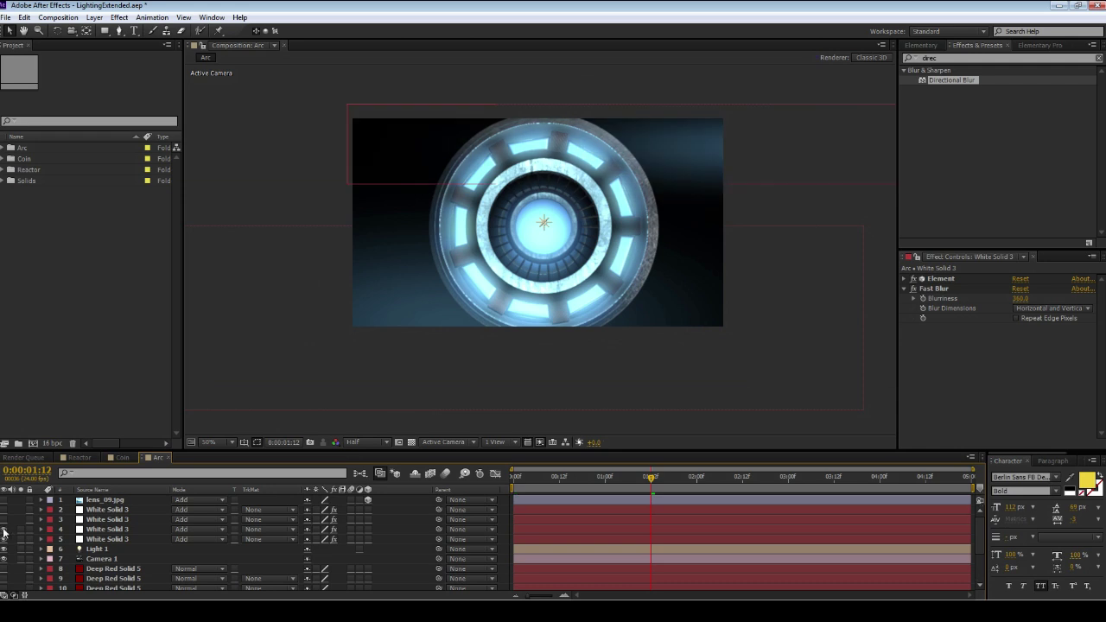
key("comma")
left_click(723, 195)
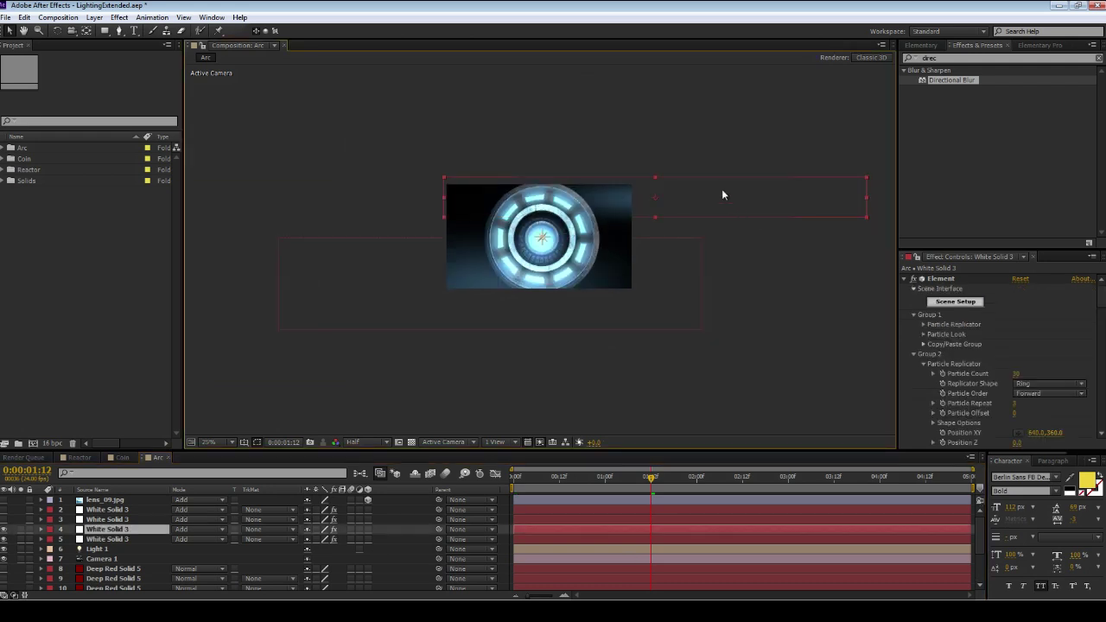
left_click(906, 279)
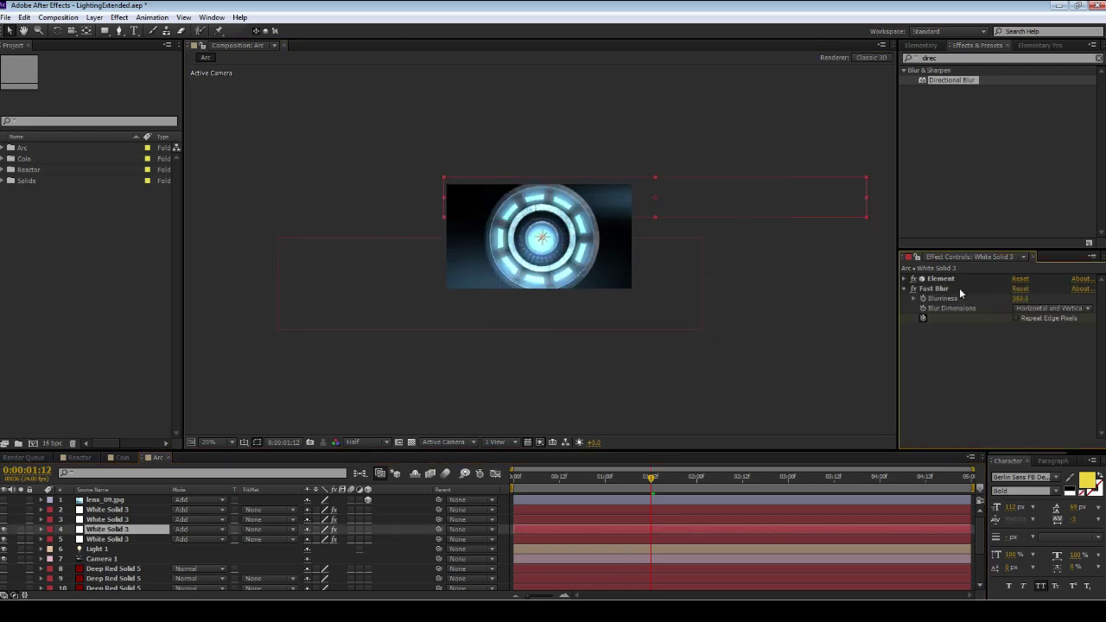
left_click(108, 520)
left_click(3, 519)
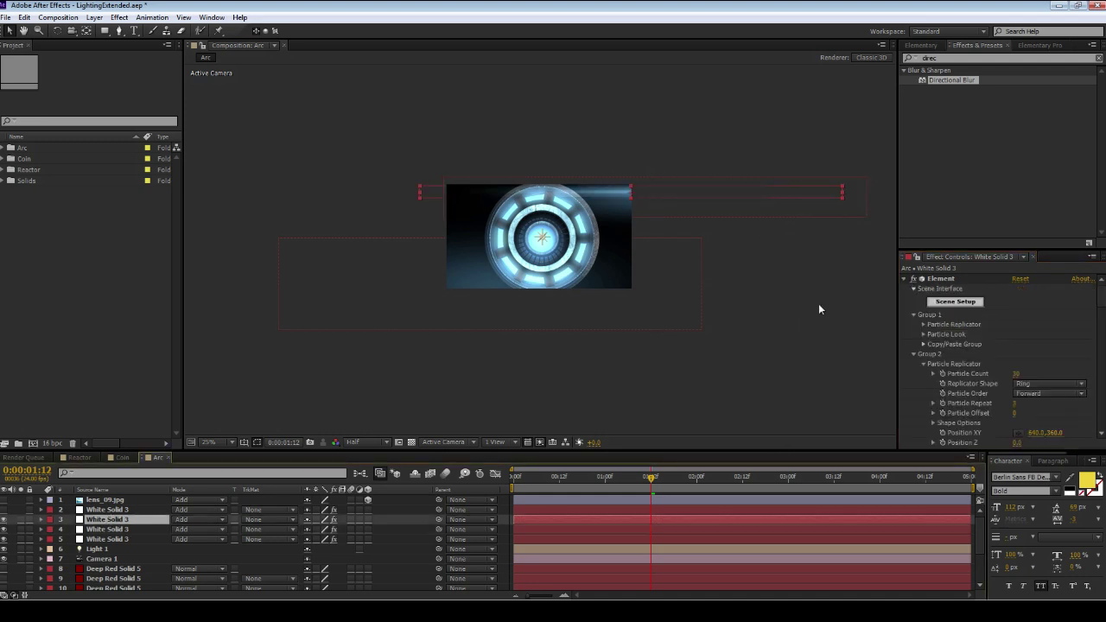
Step: Examine the separate horizontal and vertical Fast Blur settings of the White Solid 3 layer numbered 3 and its light streak beyond the frame
left_click(906, 279)
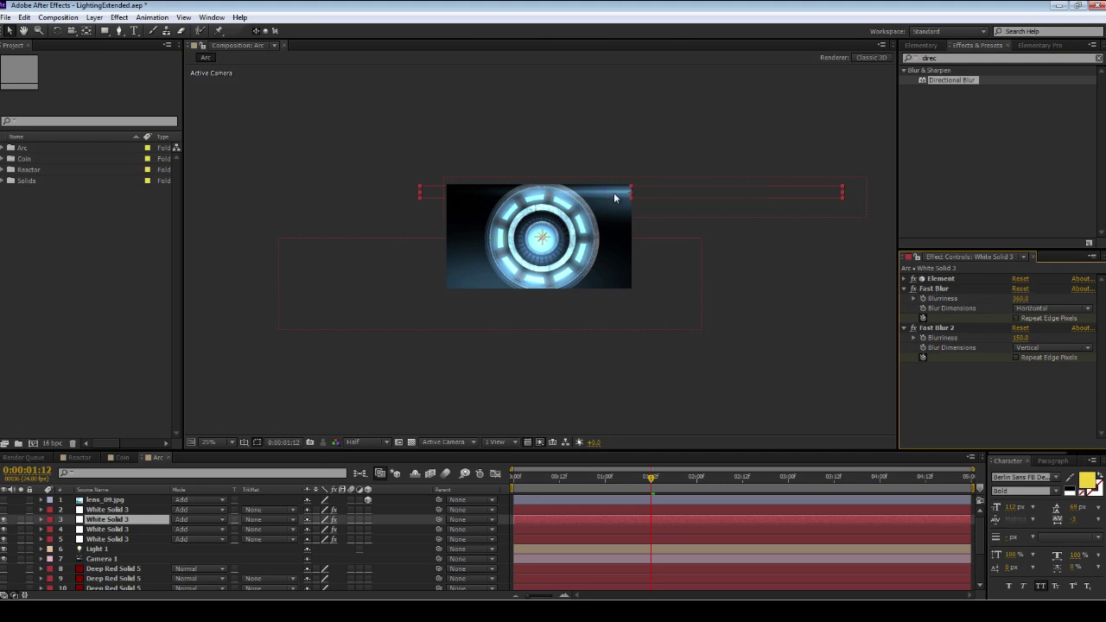
key("period")
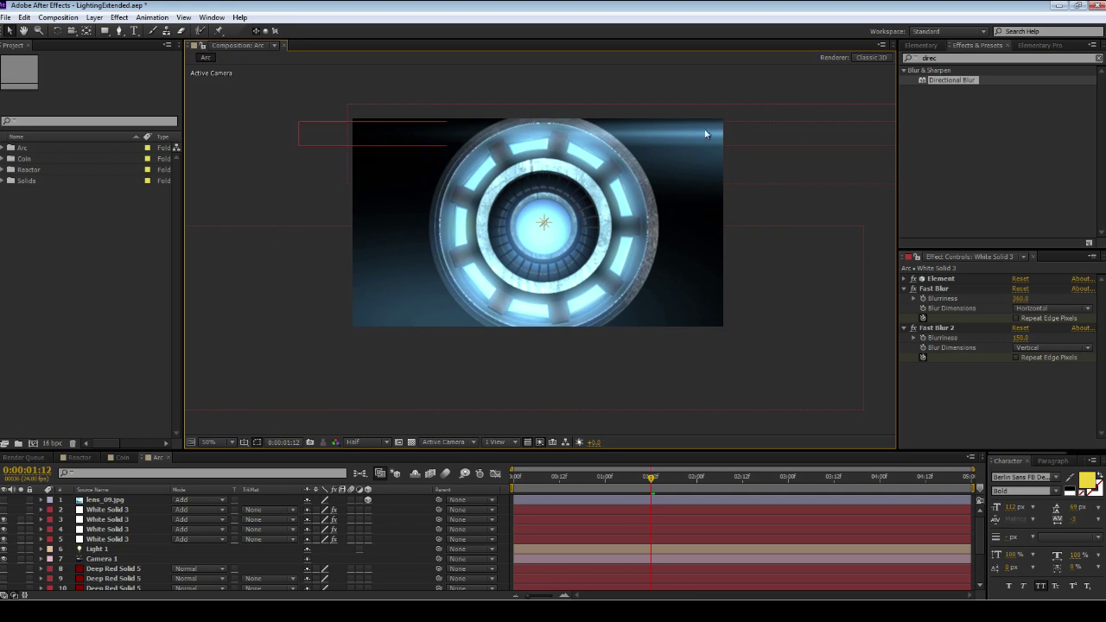
key("comma")
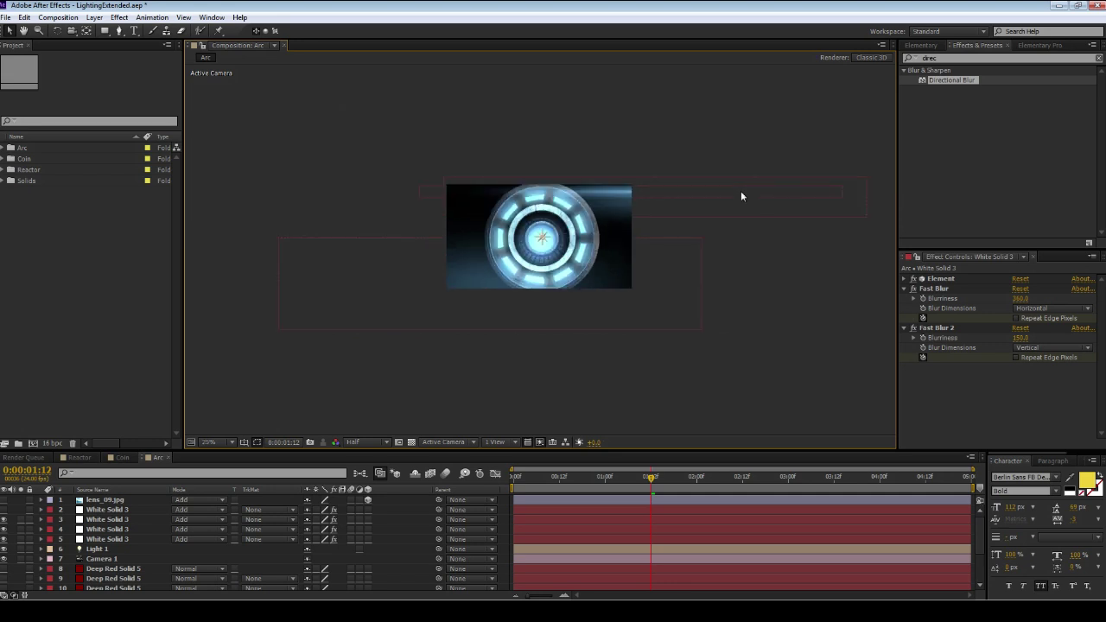
key("period")
left_click_drag(621, 237, 631, 203)
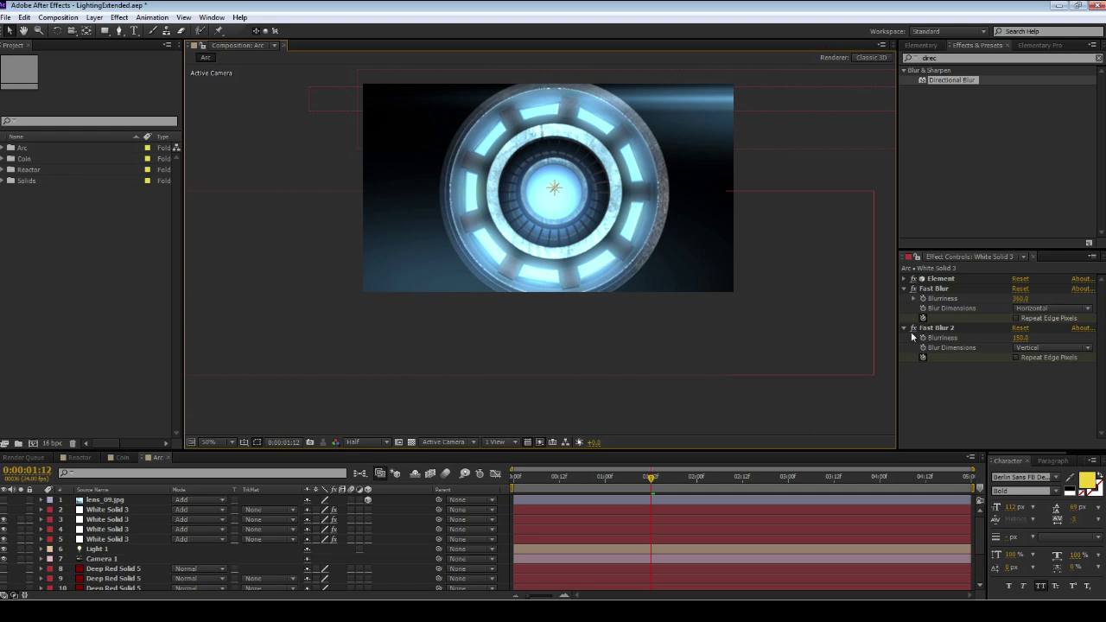
left_click(904, 289)
left_click(904, 298)
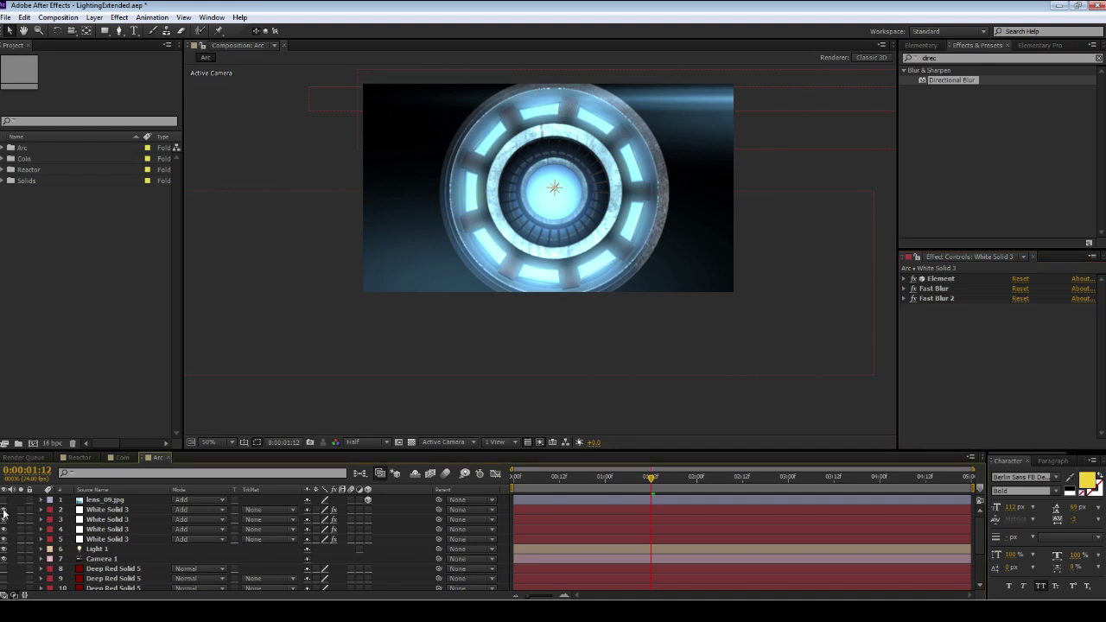
Step: Turn on the White Solid 3 layer numbered 2 and check its Fast Blur settings and glow around the reactor
key("comma")
key("comma")
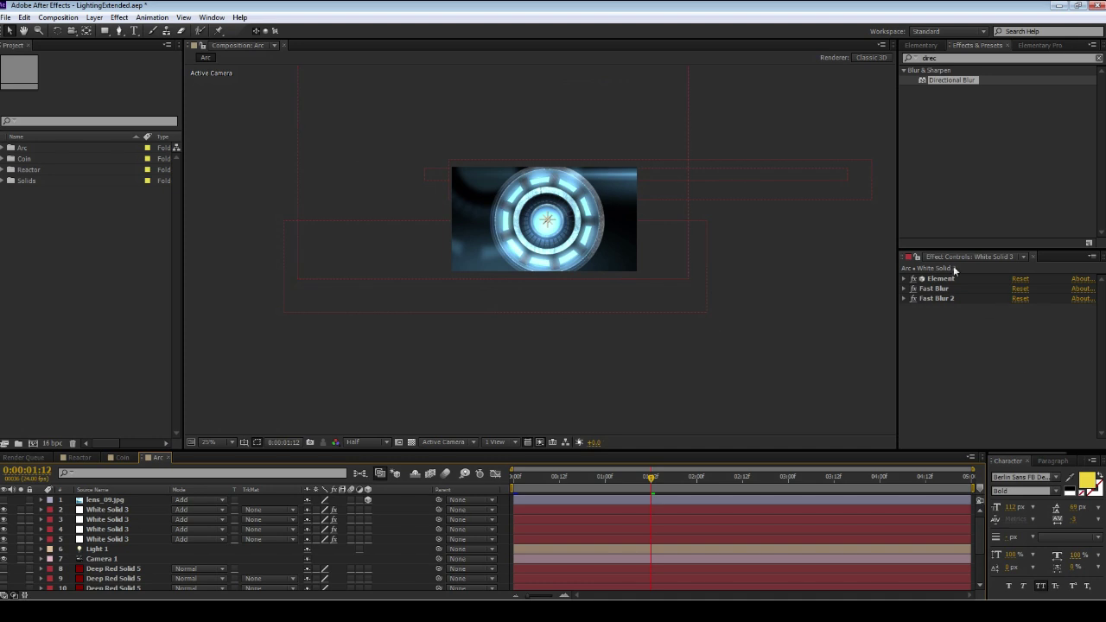
left_click(531, 109)
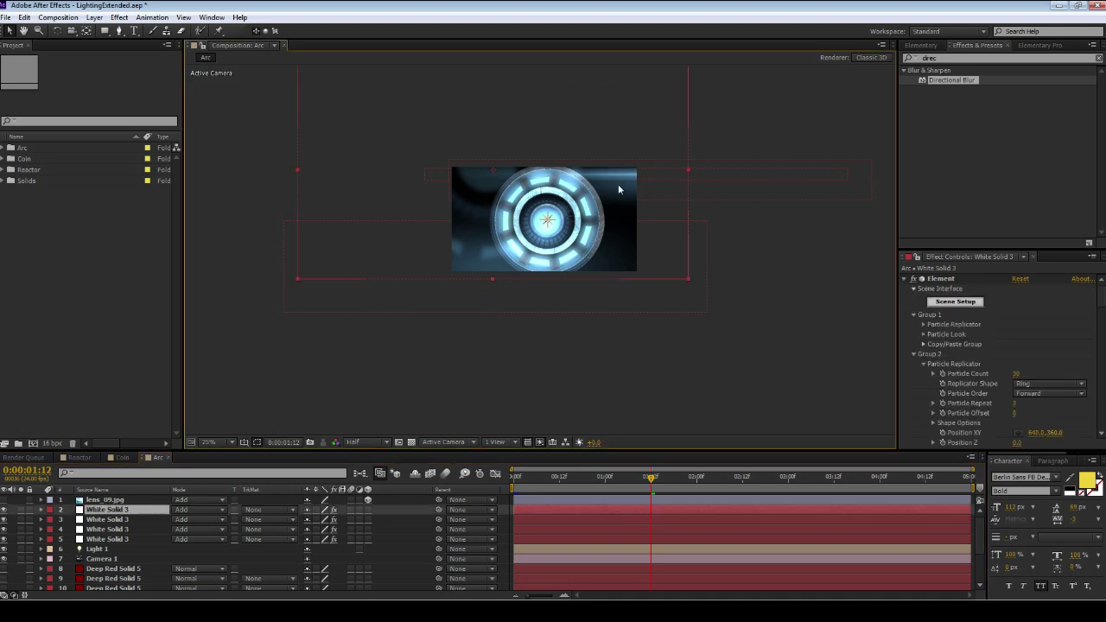
left_click(907, 281)
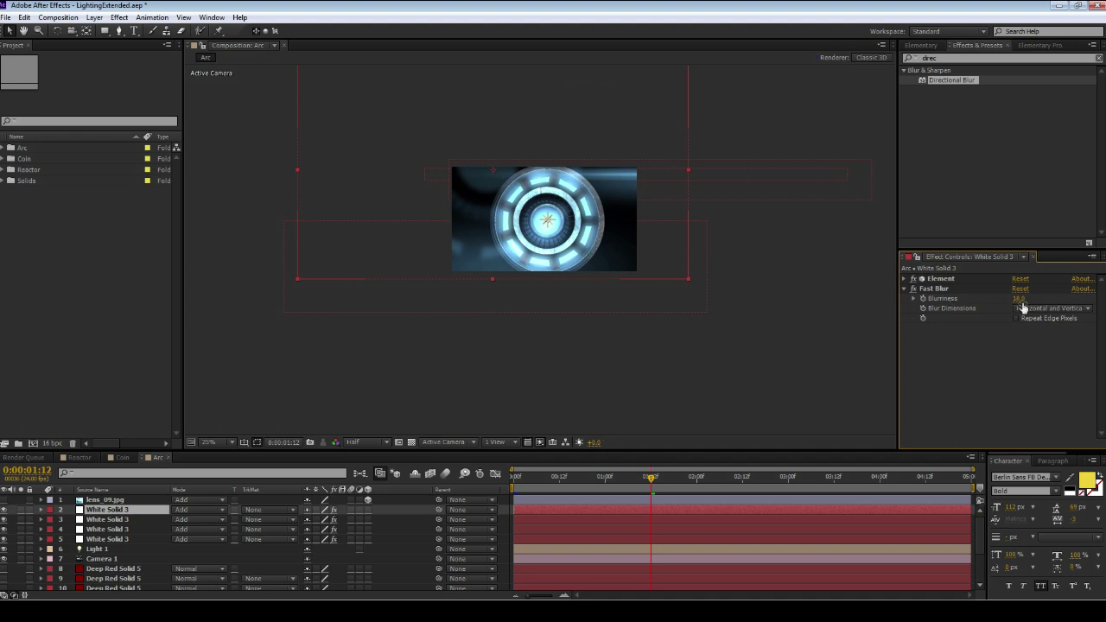
left_click(738, 255)
left_click_drag(737, 254, 732, 305)
scroll(733, 305, "up", 2)
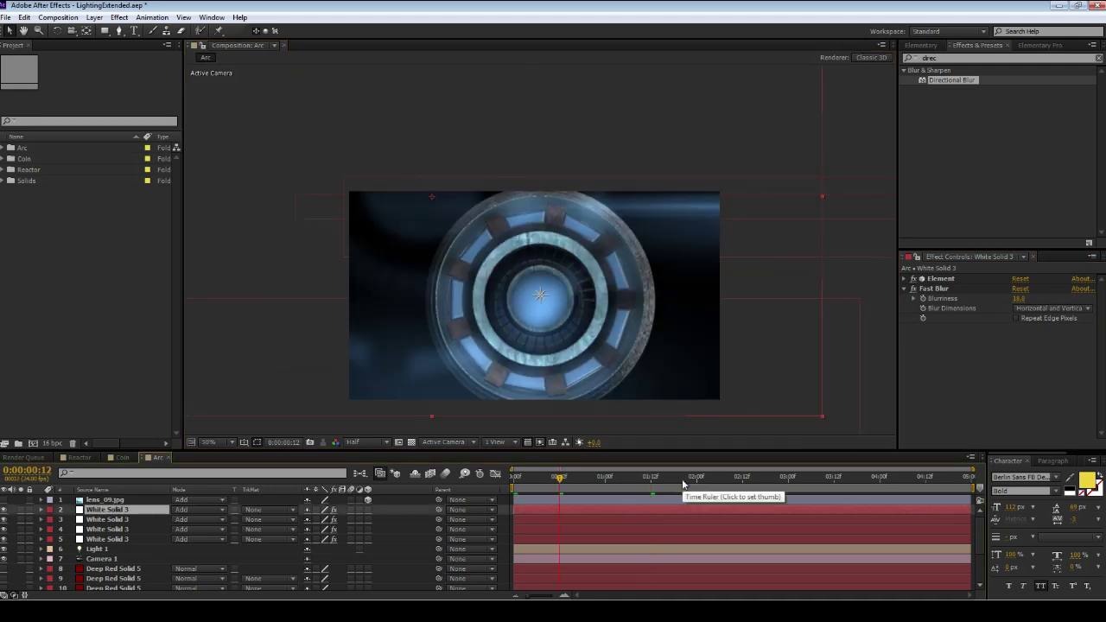
Step: Move the Arc composition to 0:00:01:21 and orbit the camera around the reactor to examine the lighting from other angles
left_click(685, 484)
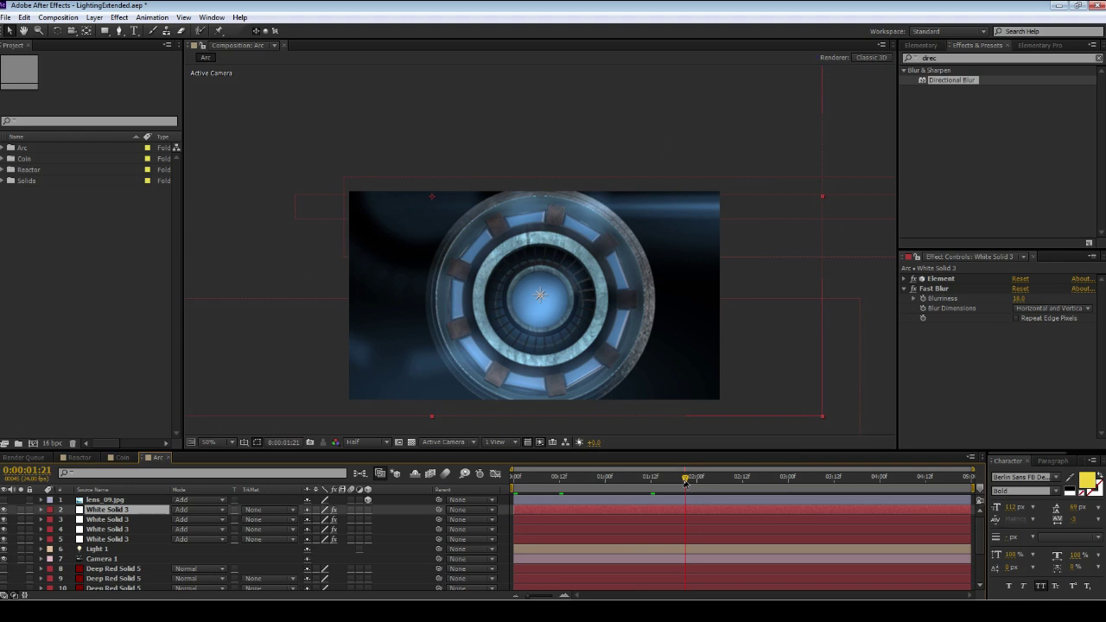
left_click(72, 30)
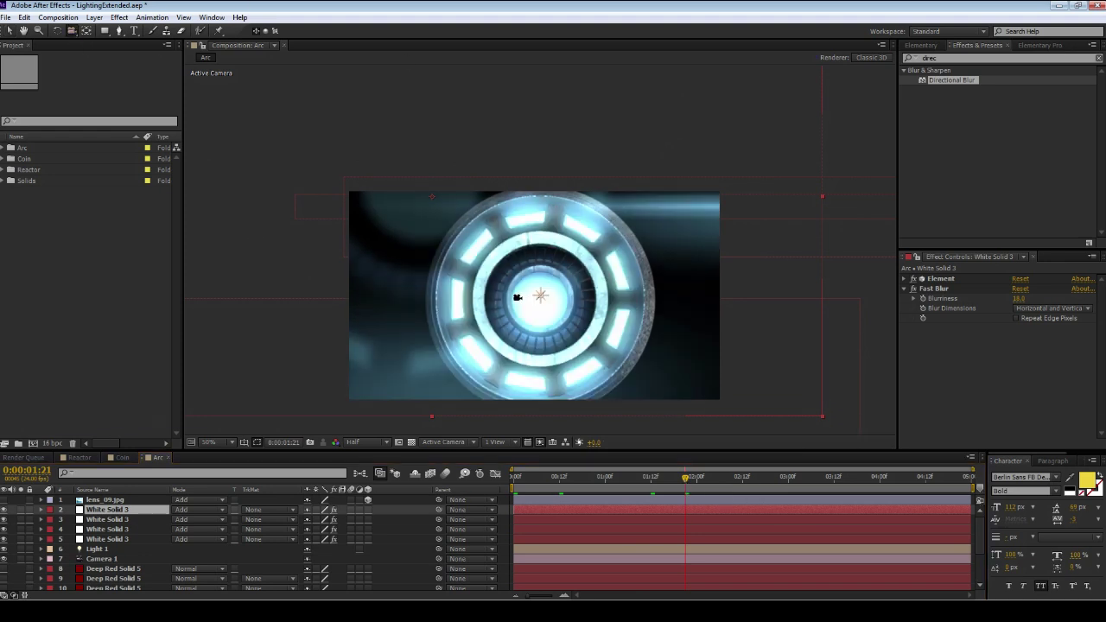
left_click_drag(562, 280, 611, 294)
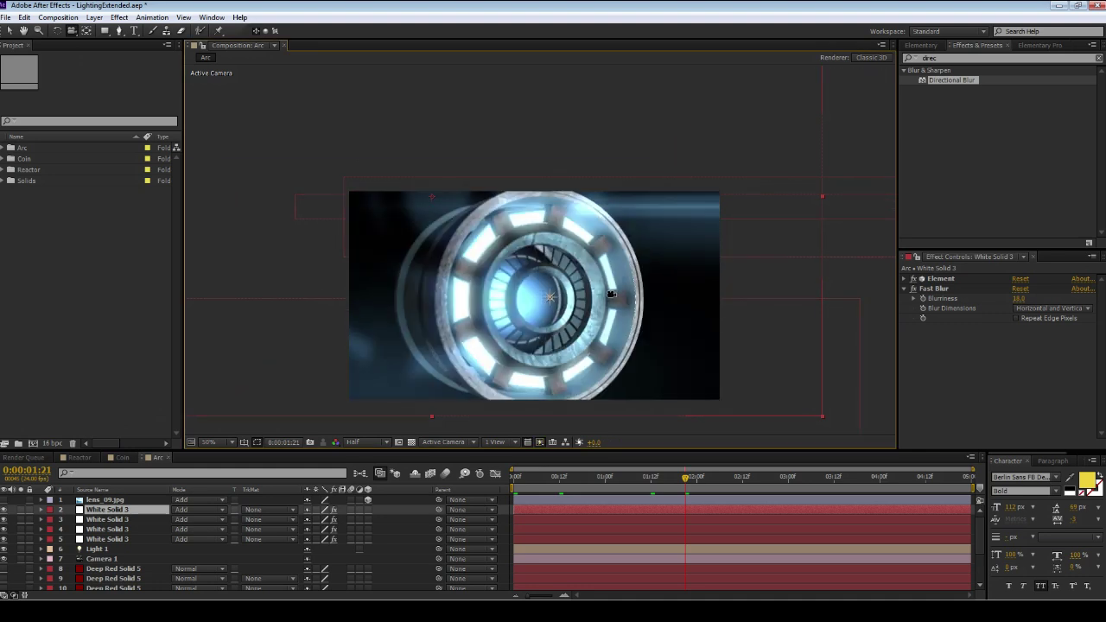
left_click_drag(577, 251, 584, 322)
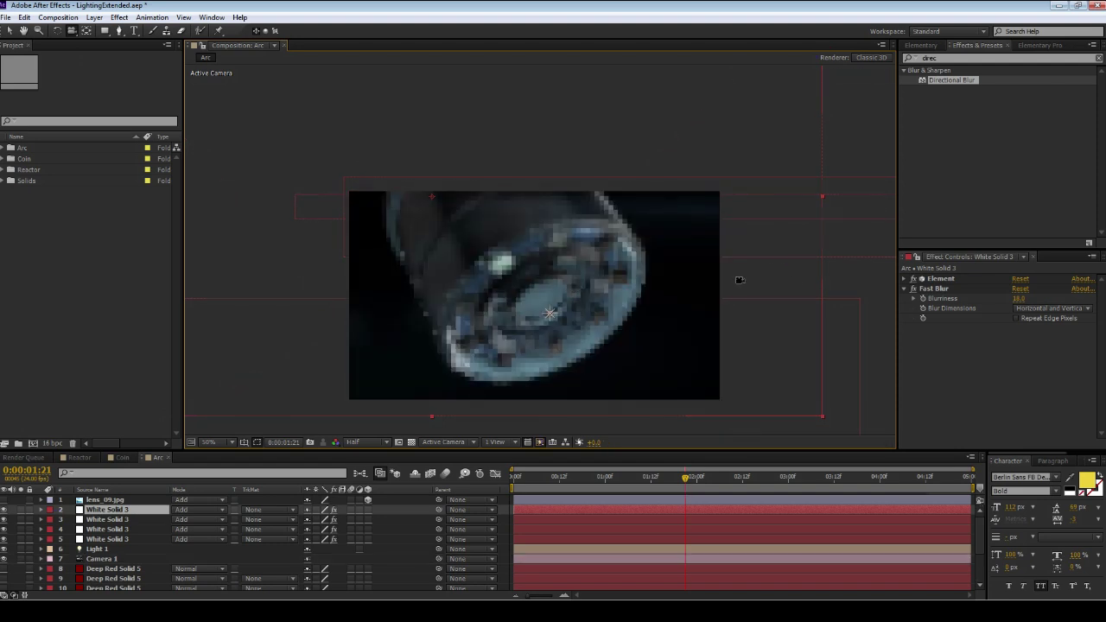